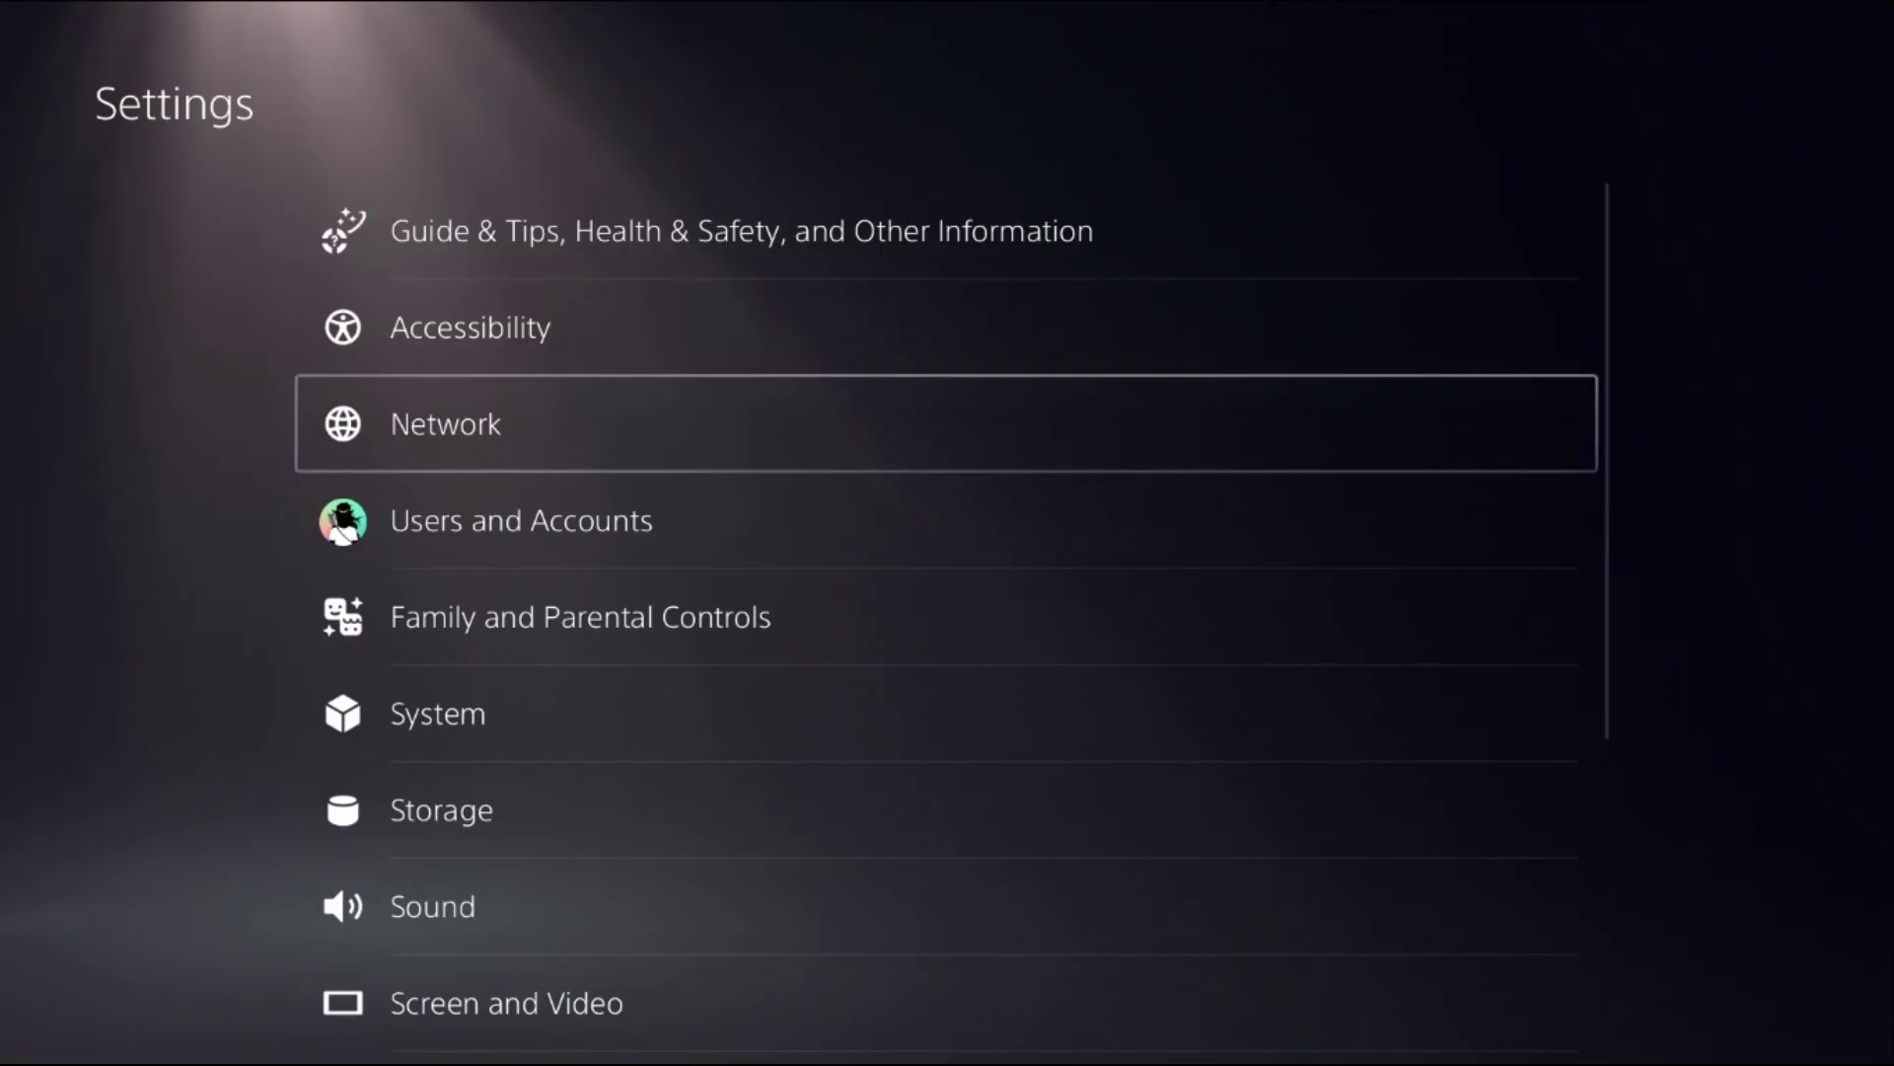
Step: Go to Network > Set Up Internet Connection and open Wired LAN 1's options menu
key("Return")
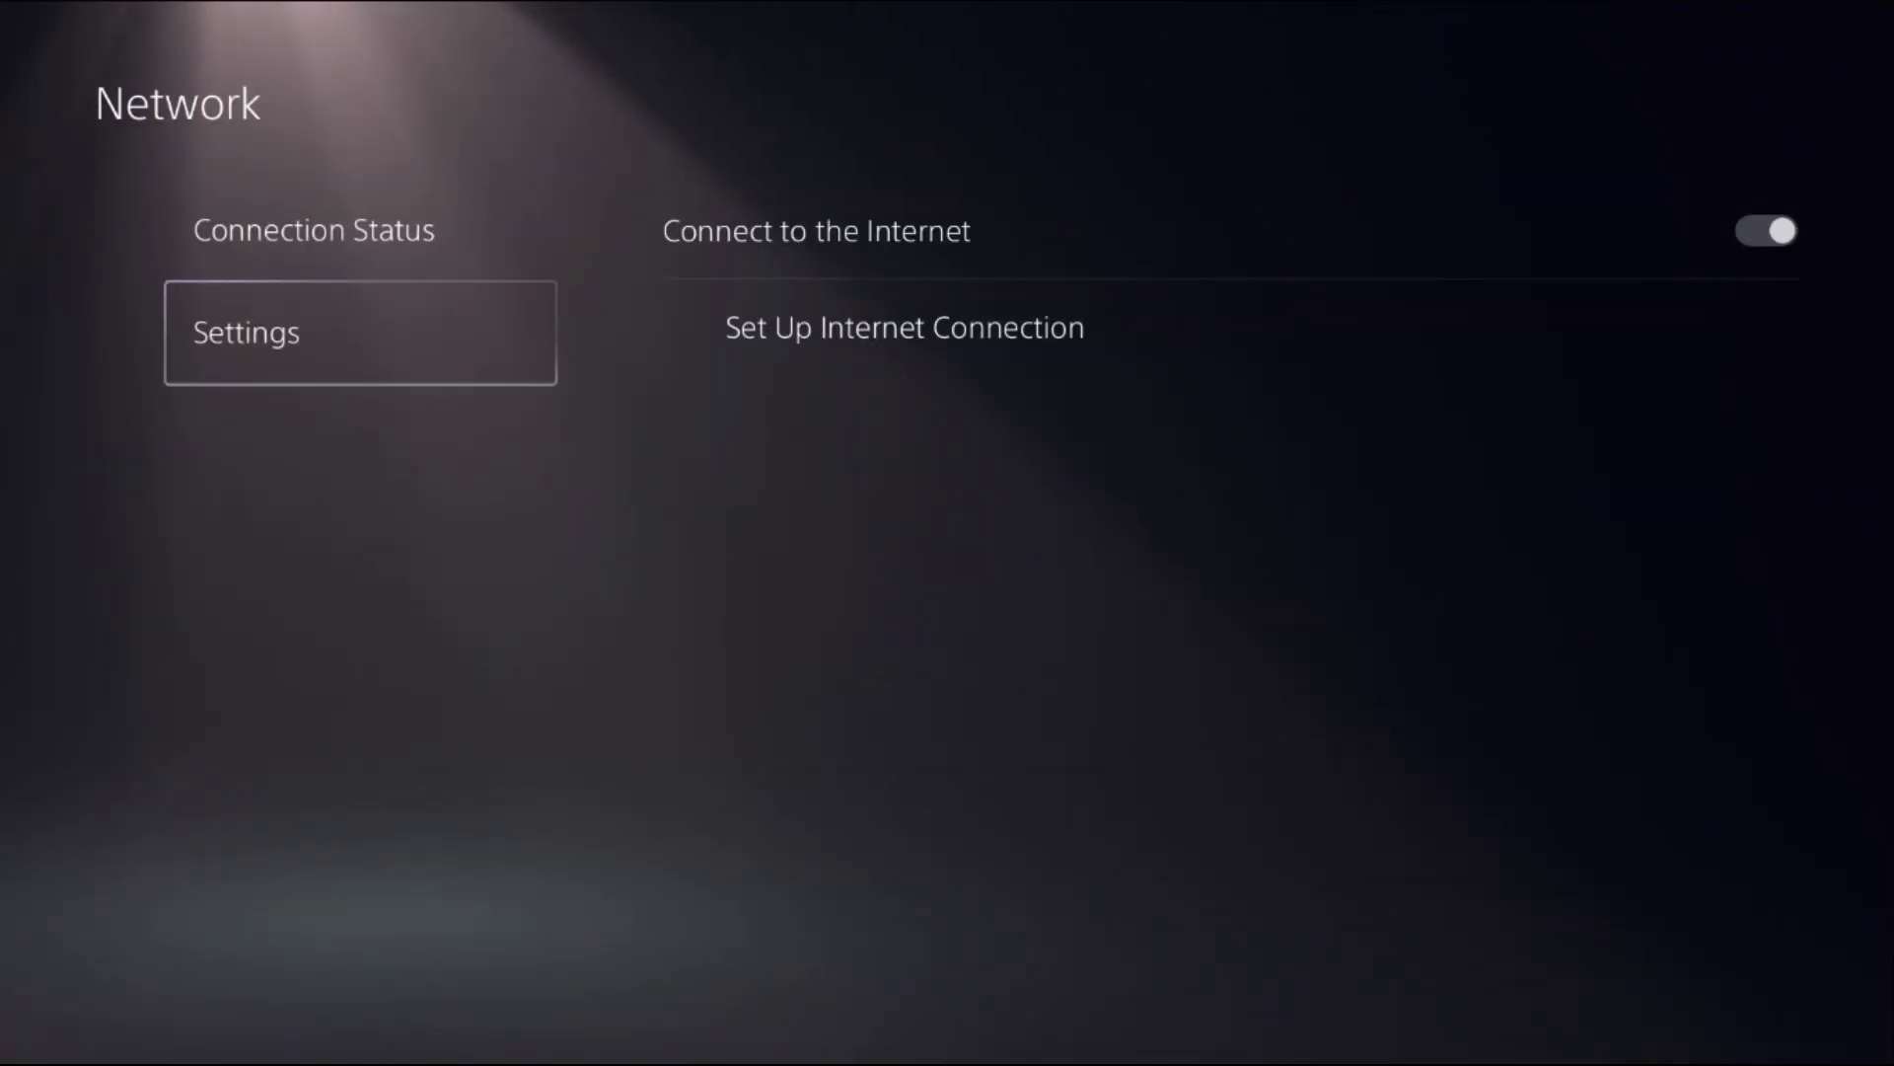
key("Right")
key("Down")
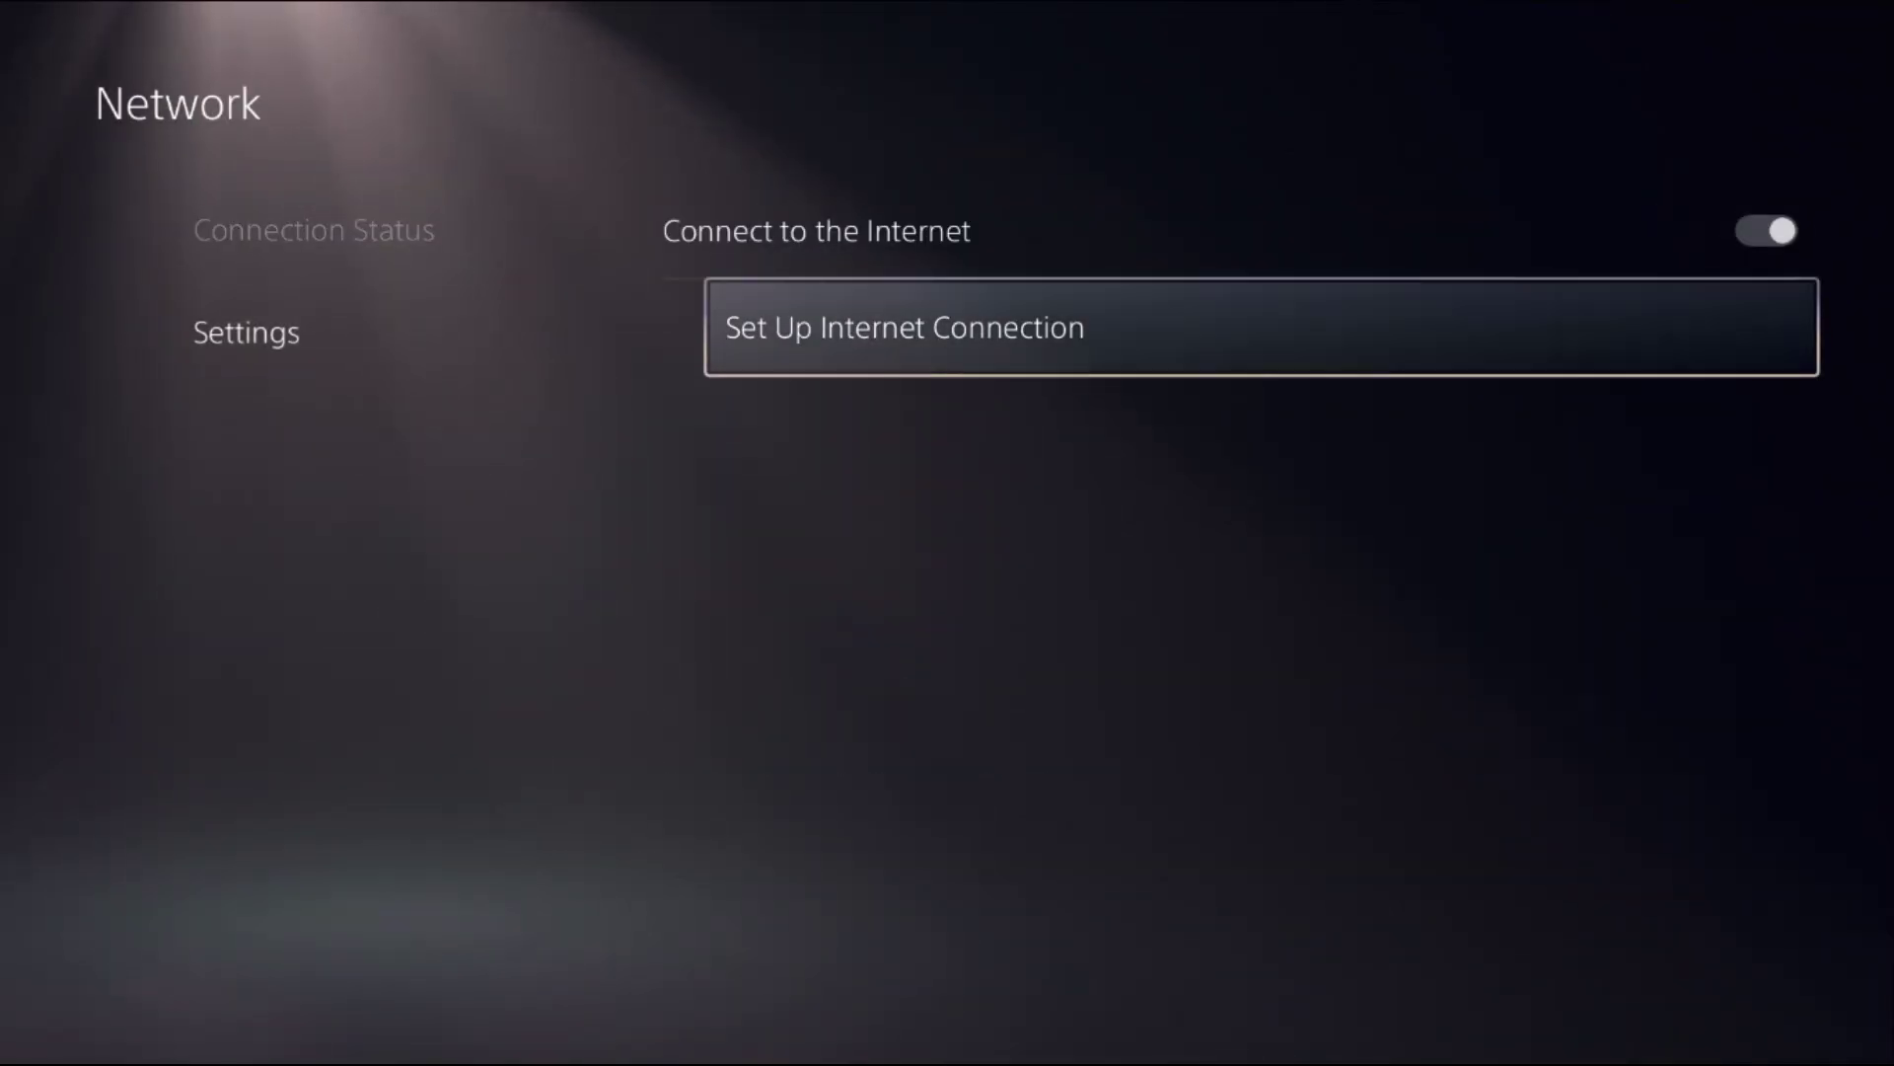
key("Return")
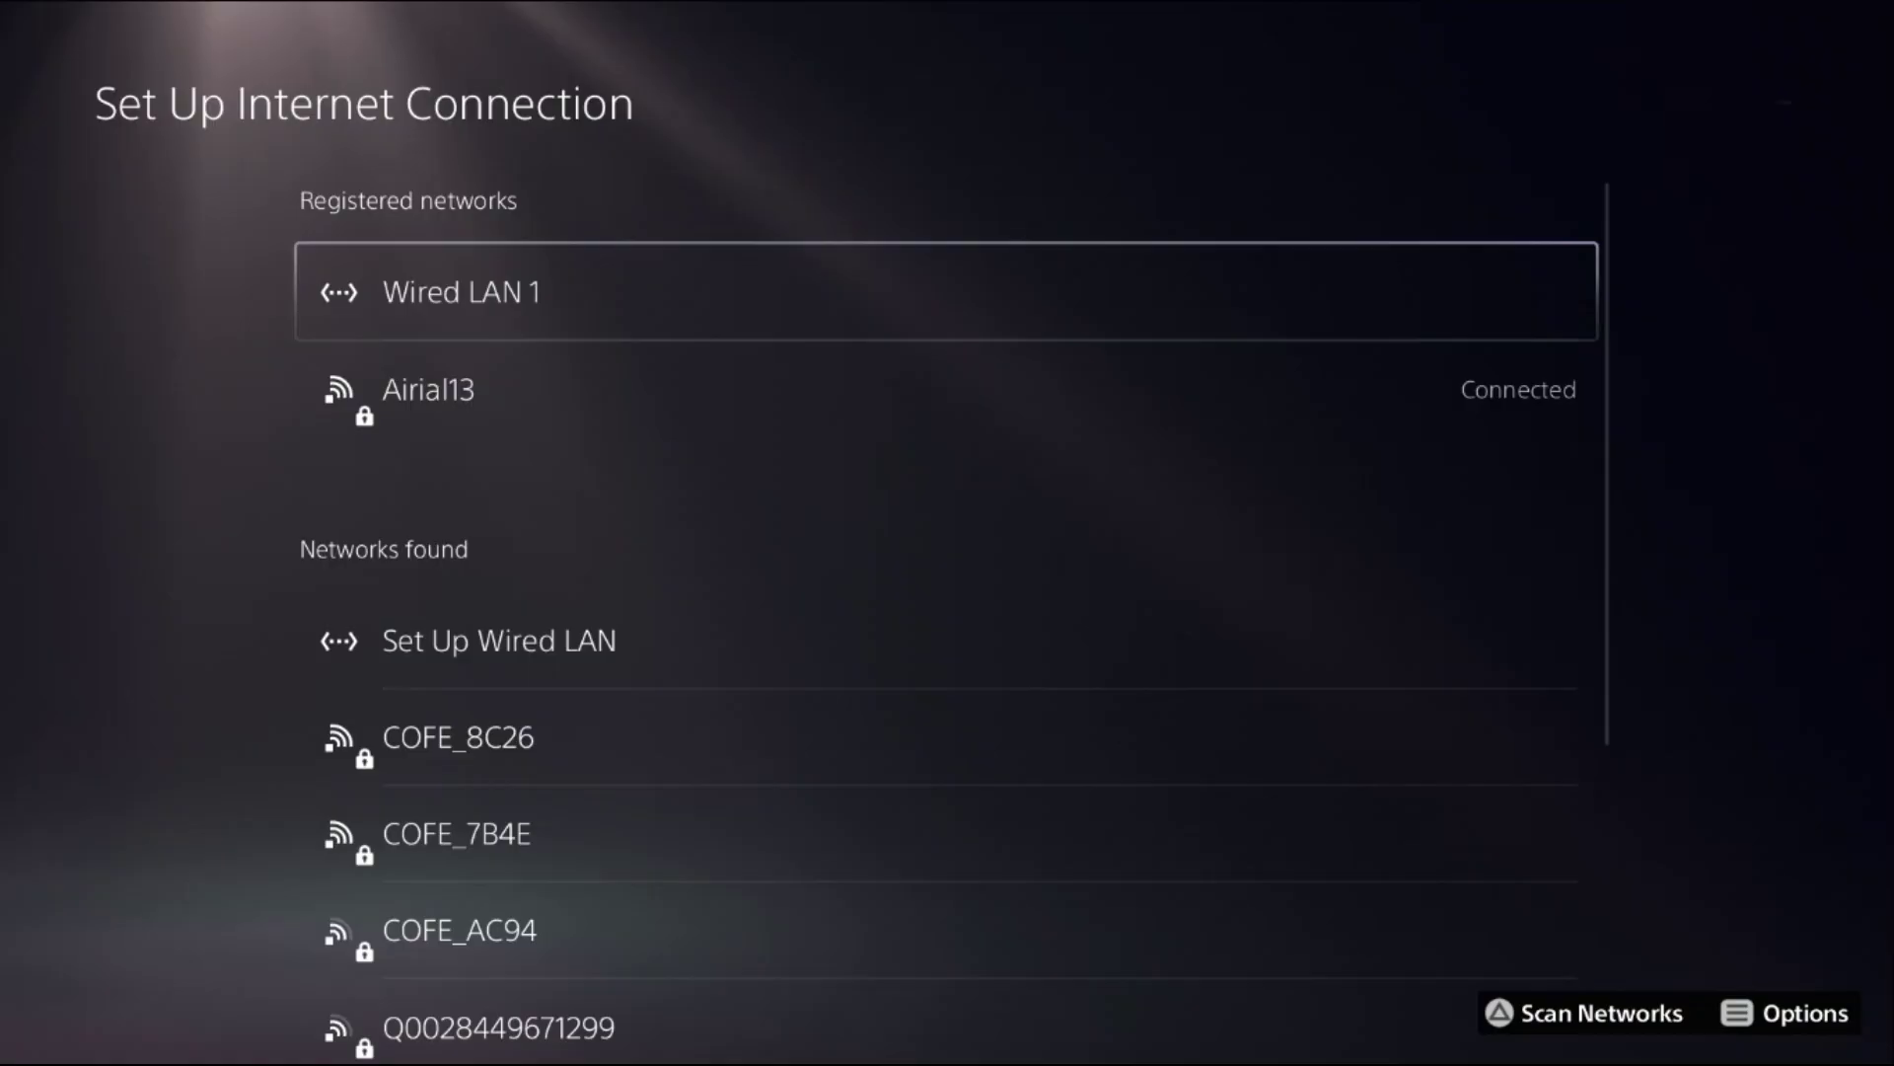
key("Menu")
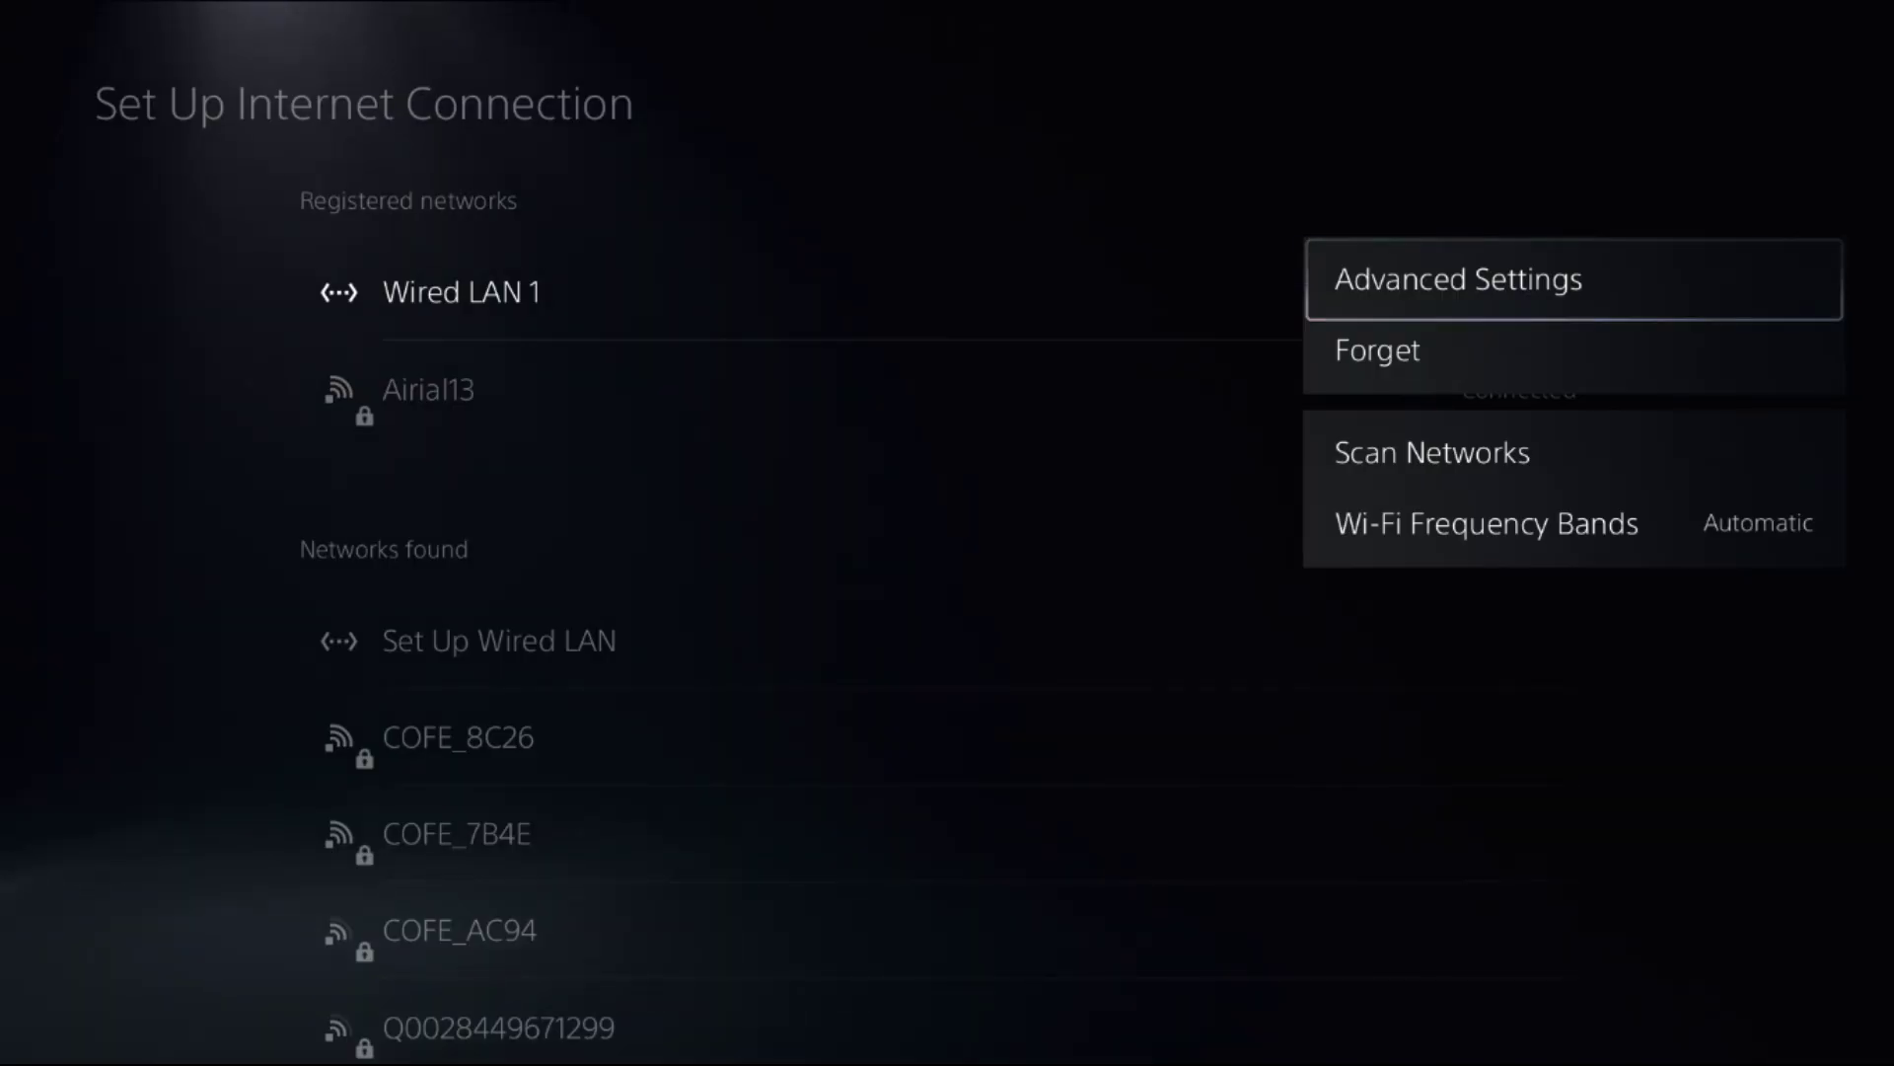
Step: Switch DNS Settings to Manual in Wired LAN 1's Advanced Settings
key("Return")
key("Down")
key("Down")
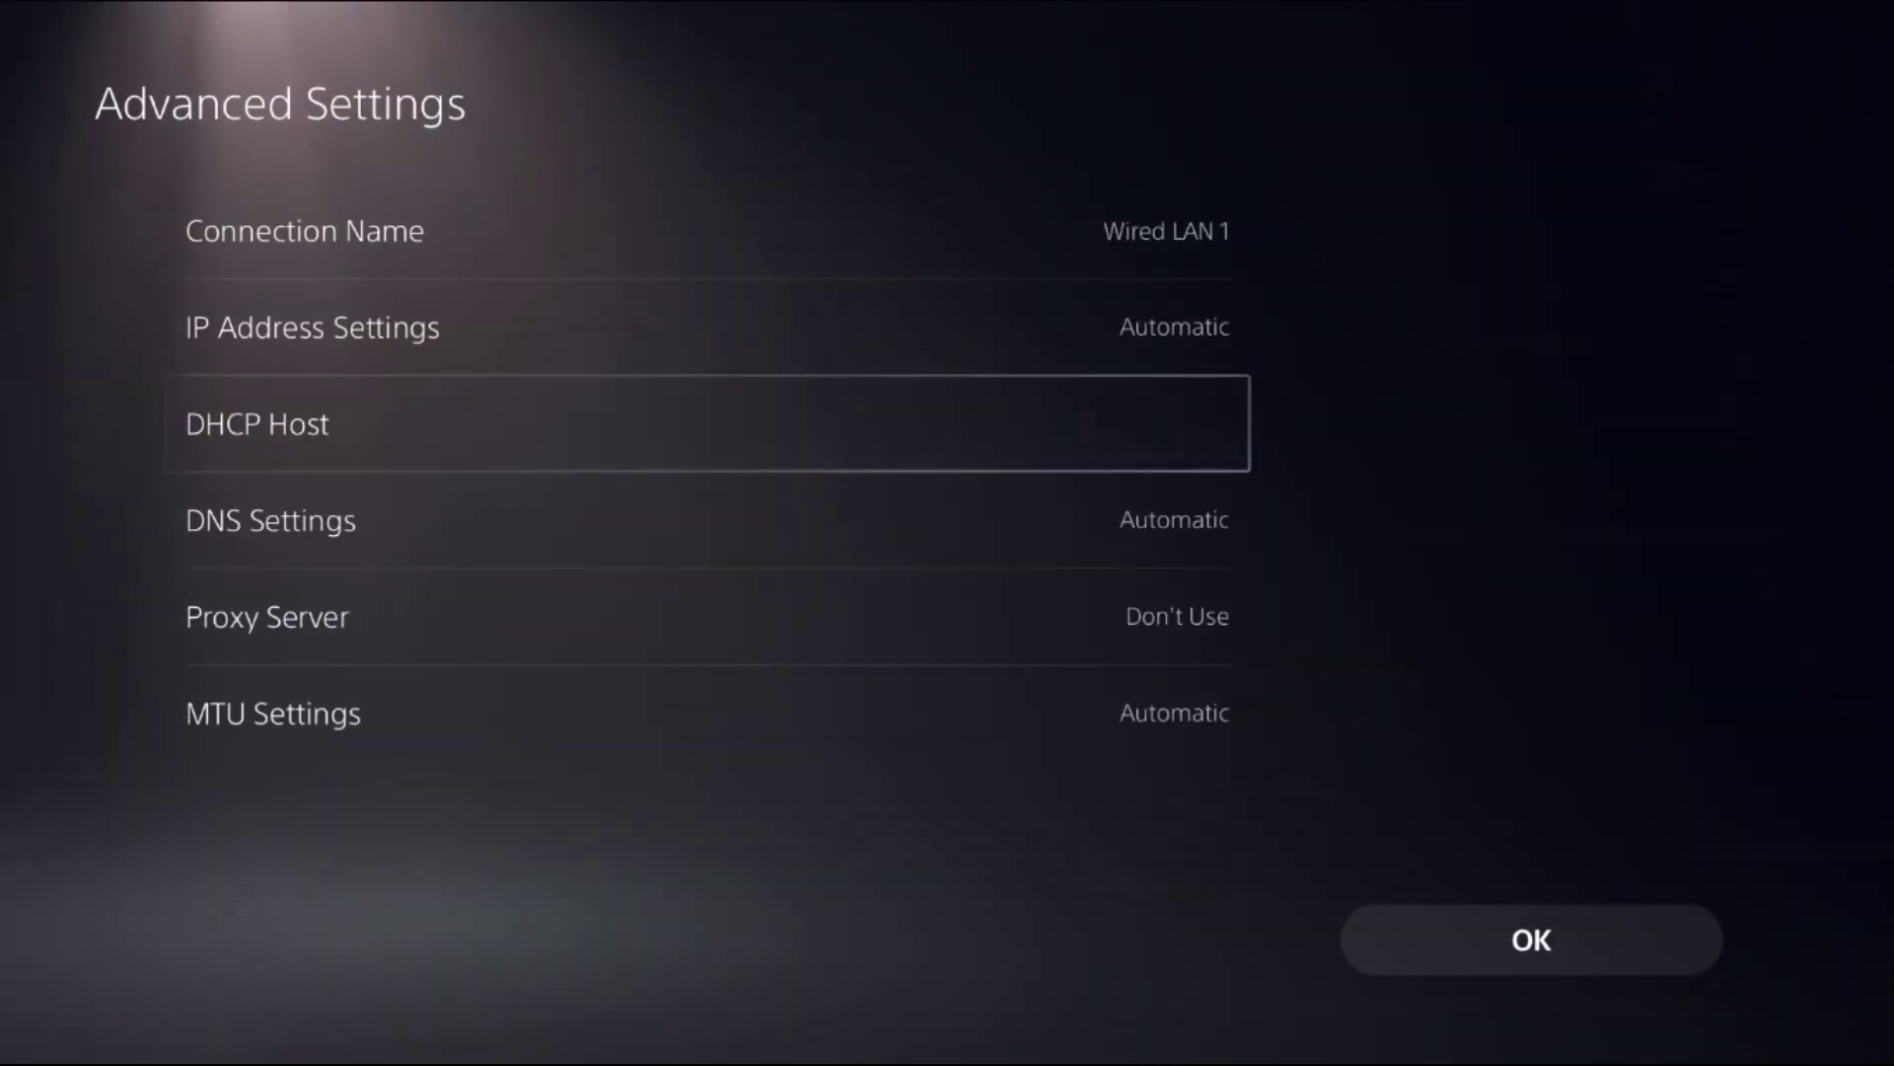
key("Down")
key("Return")
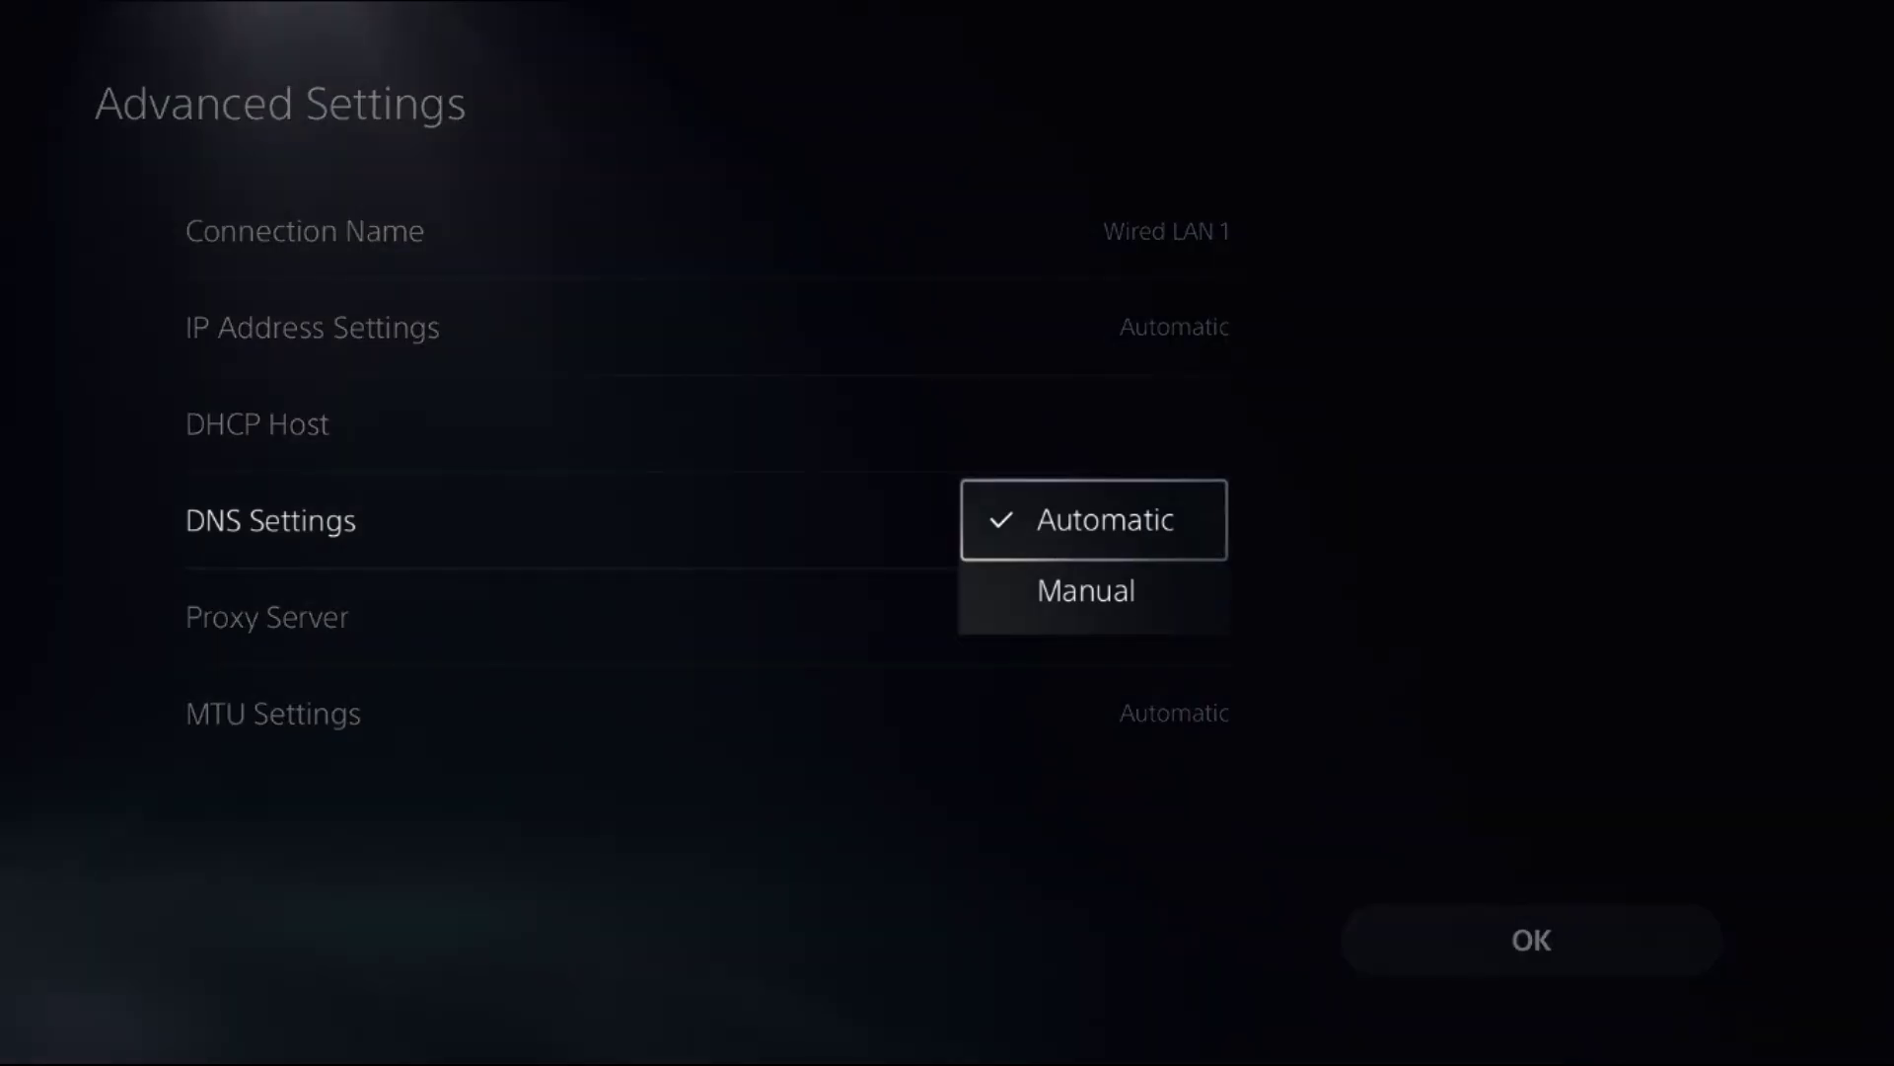
key("Down")
key("Return")
Step: Enter Primary DNS 8.8.8.8 and Secondary DNS 8.8.4.4
key("Down")
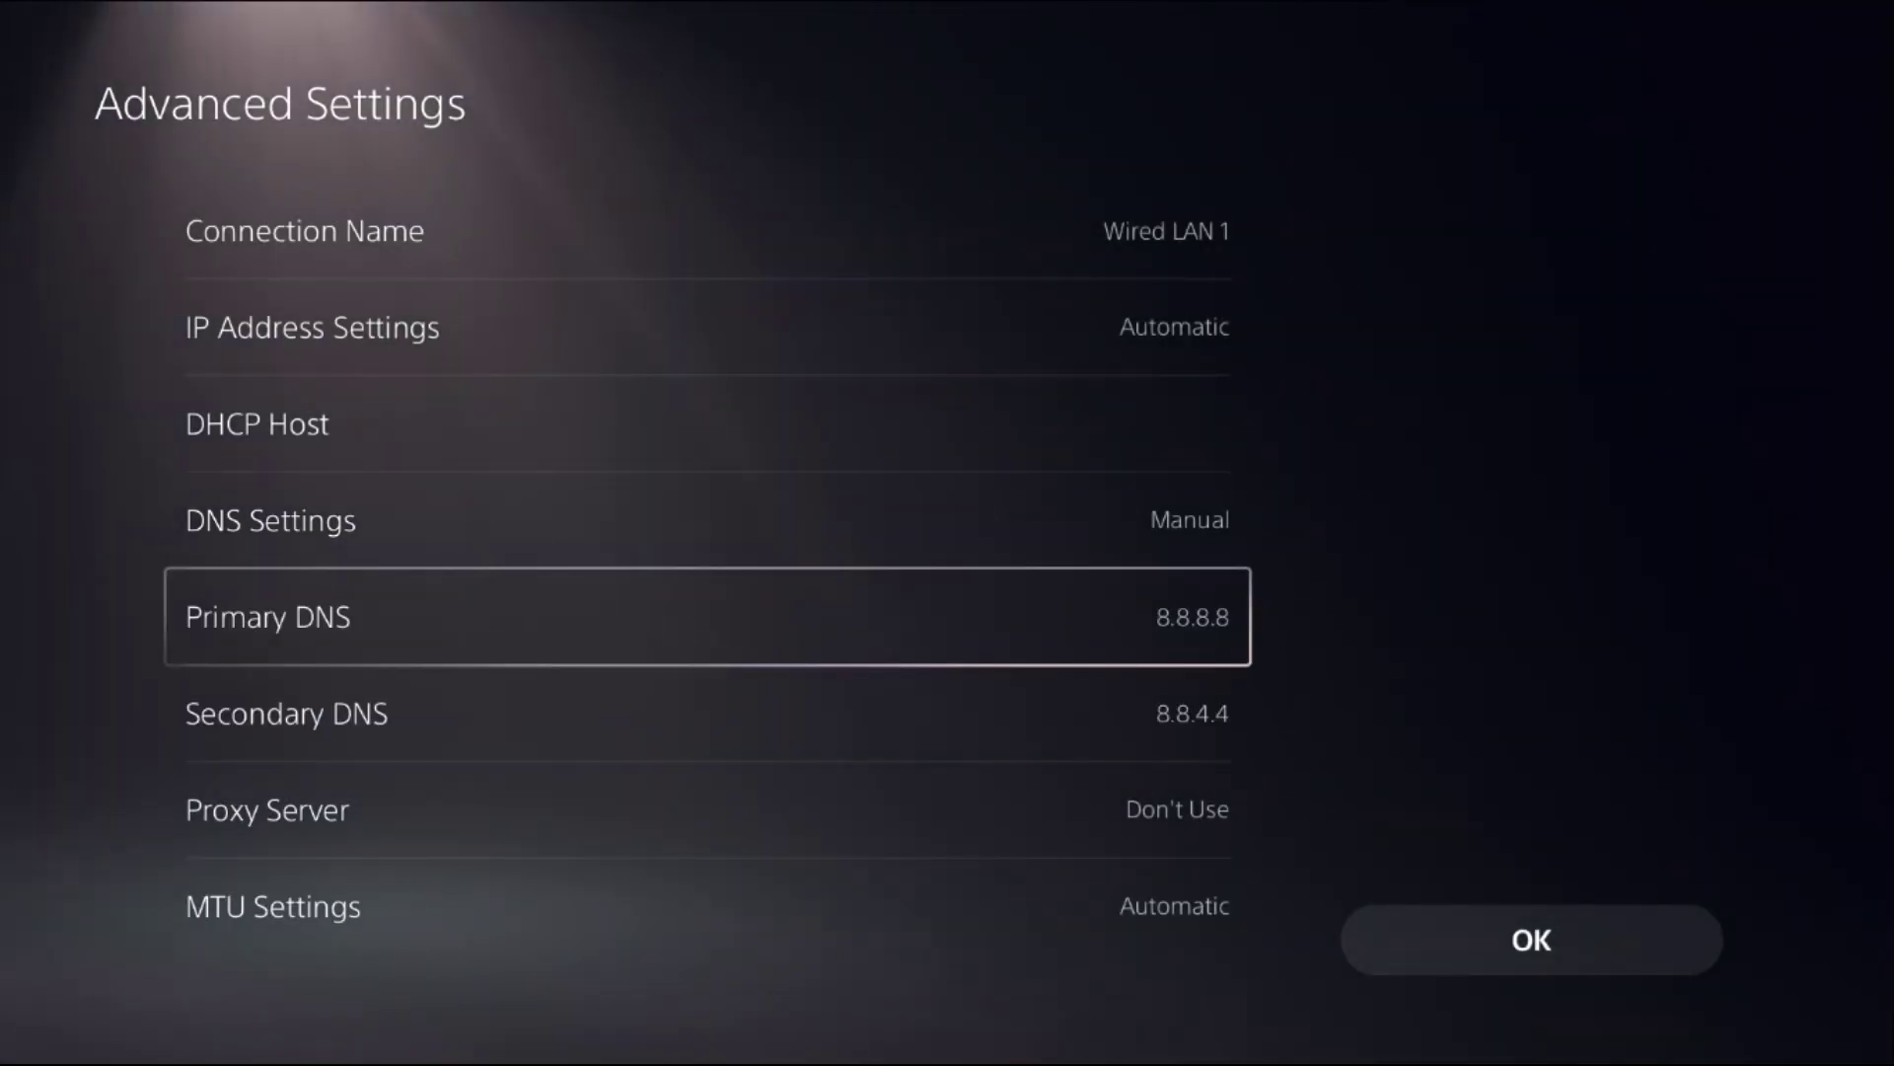
key("Return")
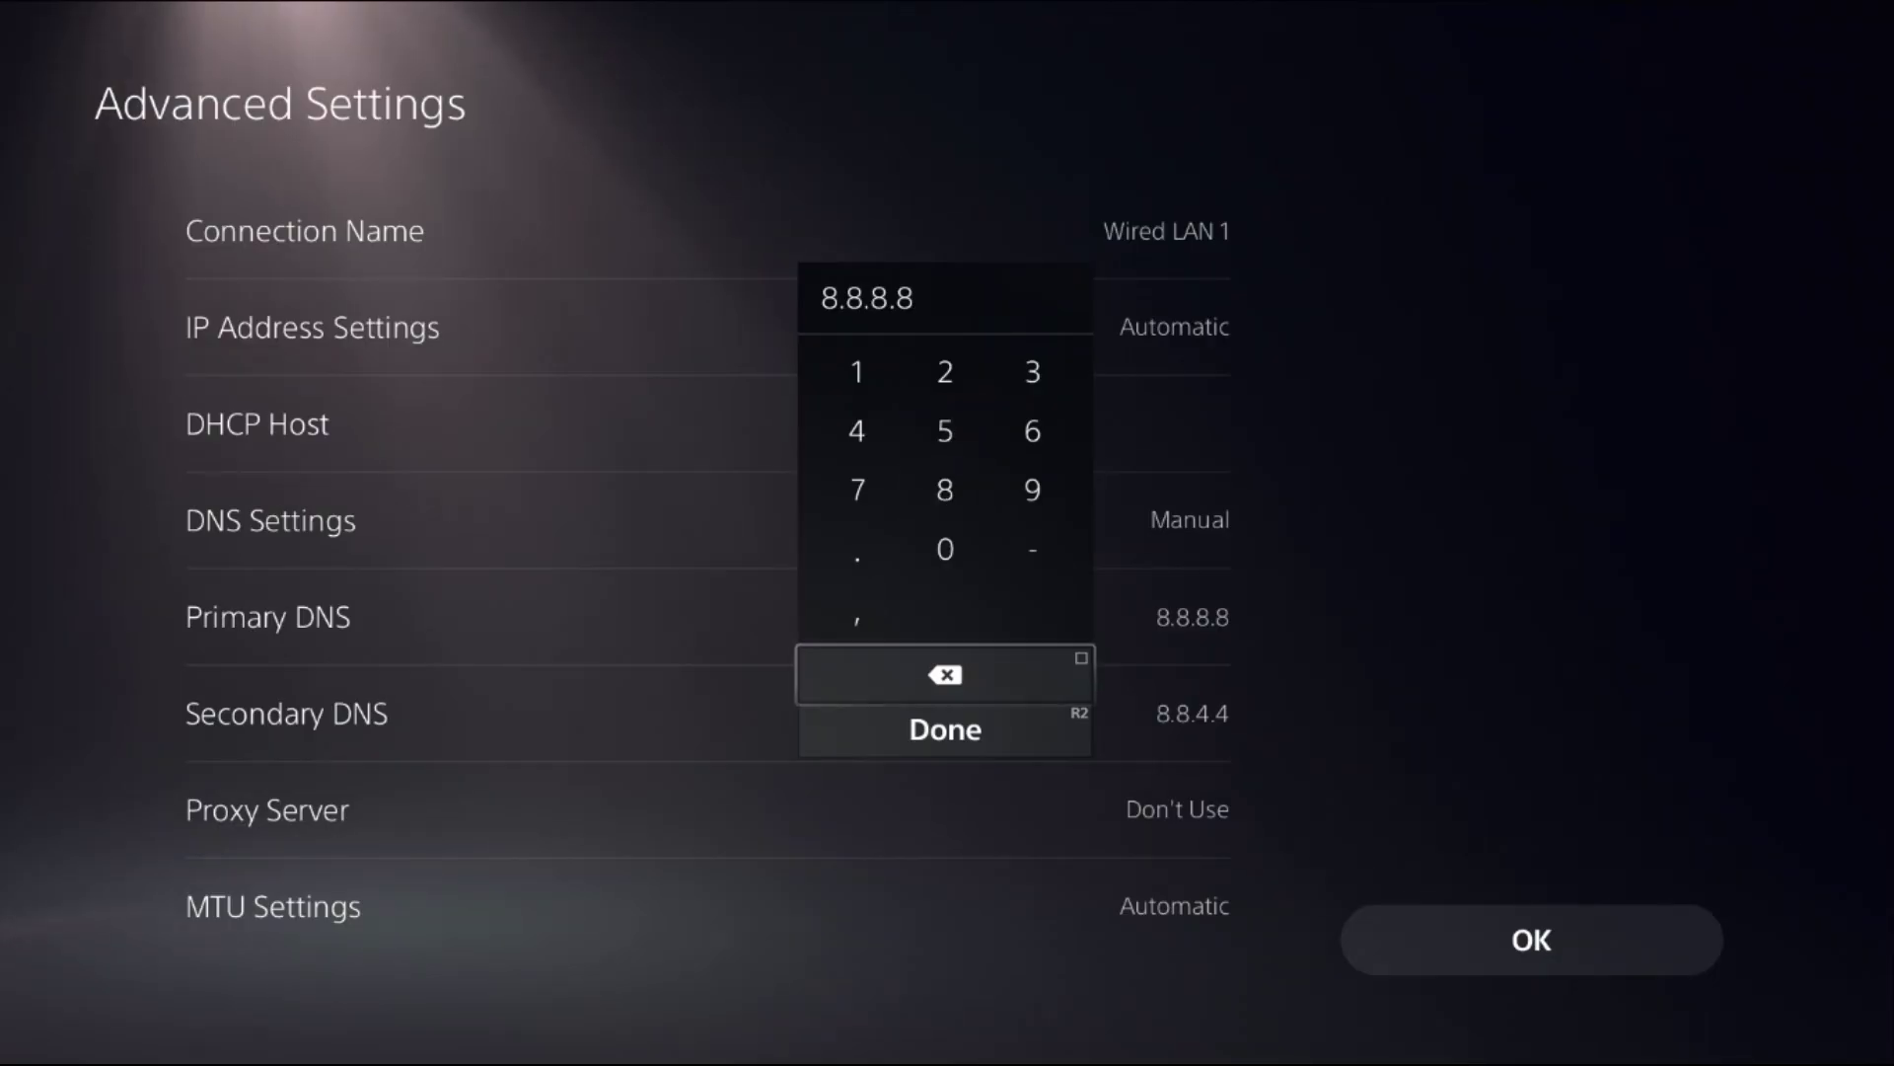
key("Return")
key("Down")
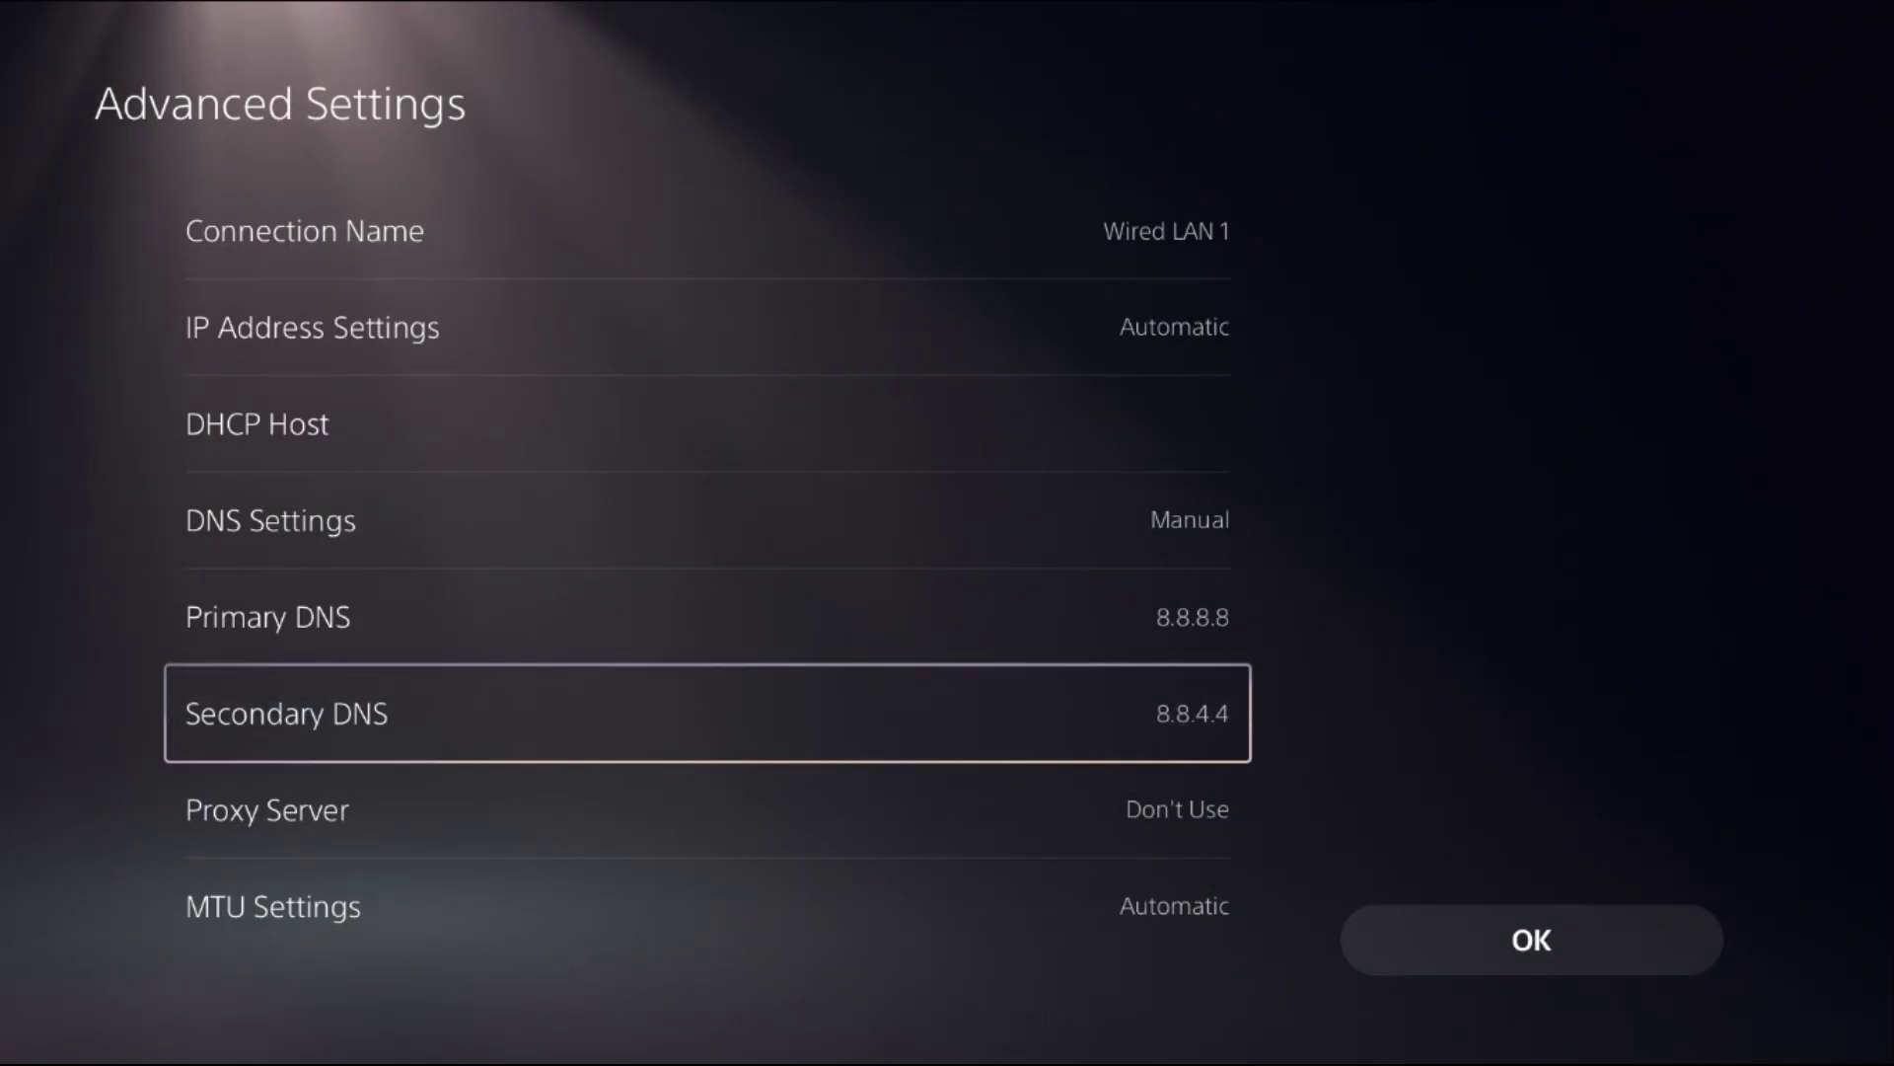
key("Return")
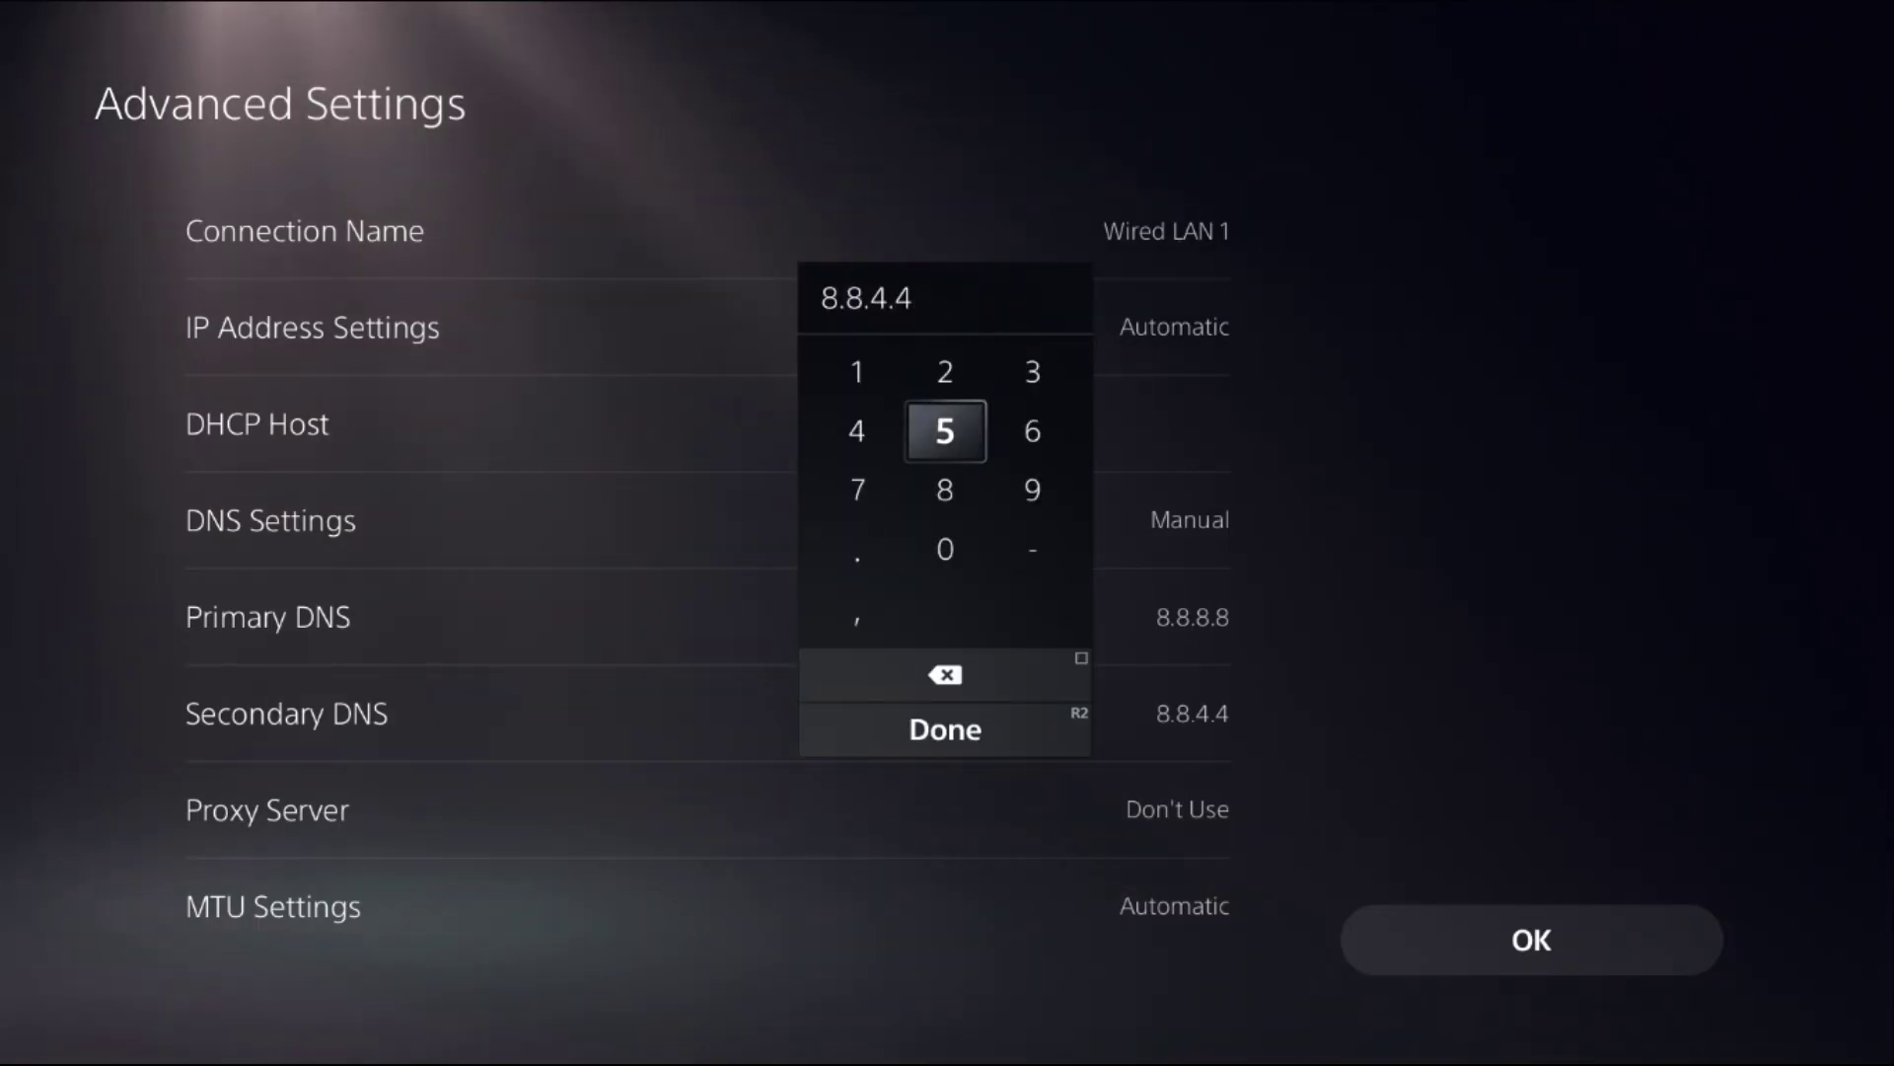
Step: Confirm Secondary DNS 8.8.4.4 and set MTU Settings to Manual
key("Down")
key("Return")
key("Down")
key("Down")
key("Return")
key("Down")
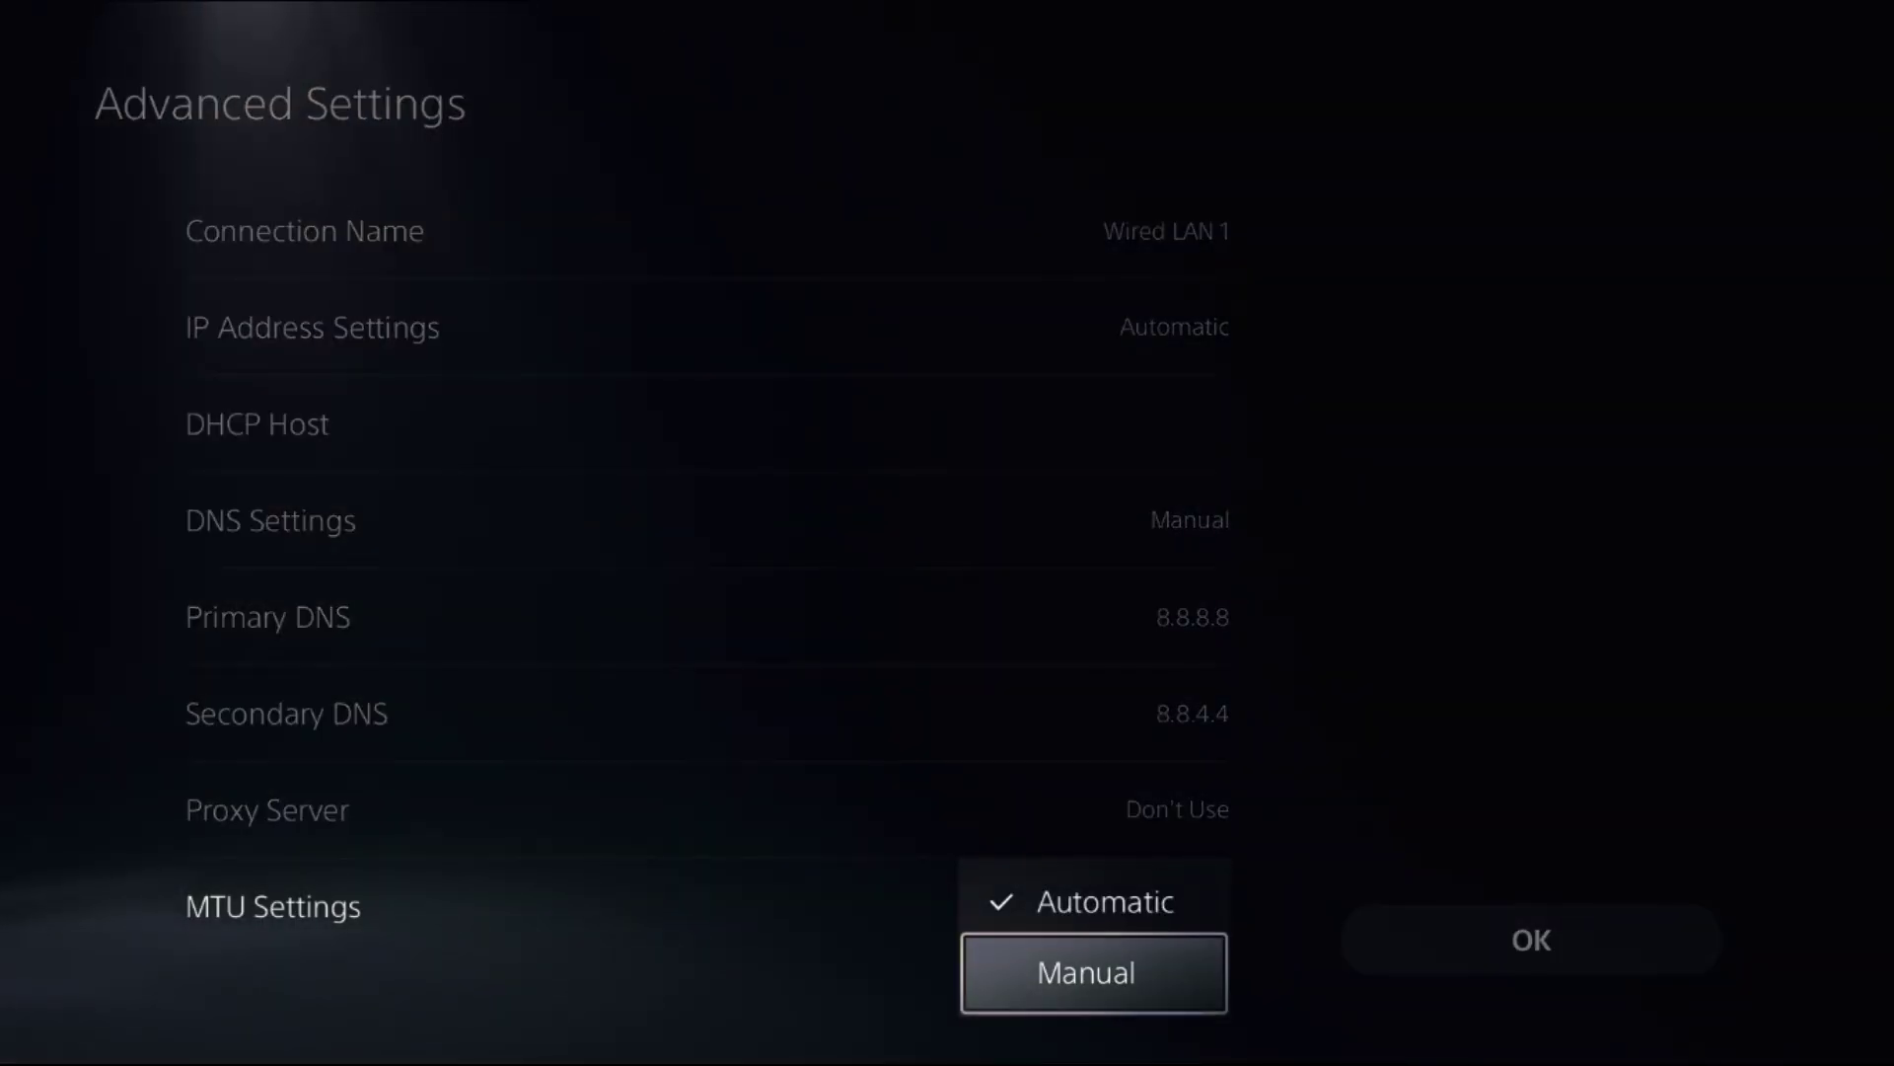
key("Return")
key("Down")
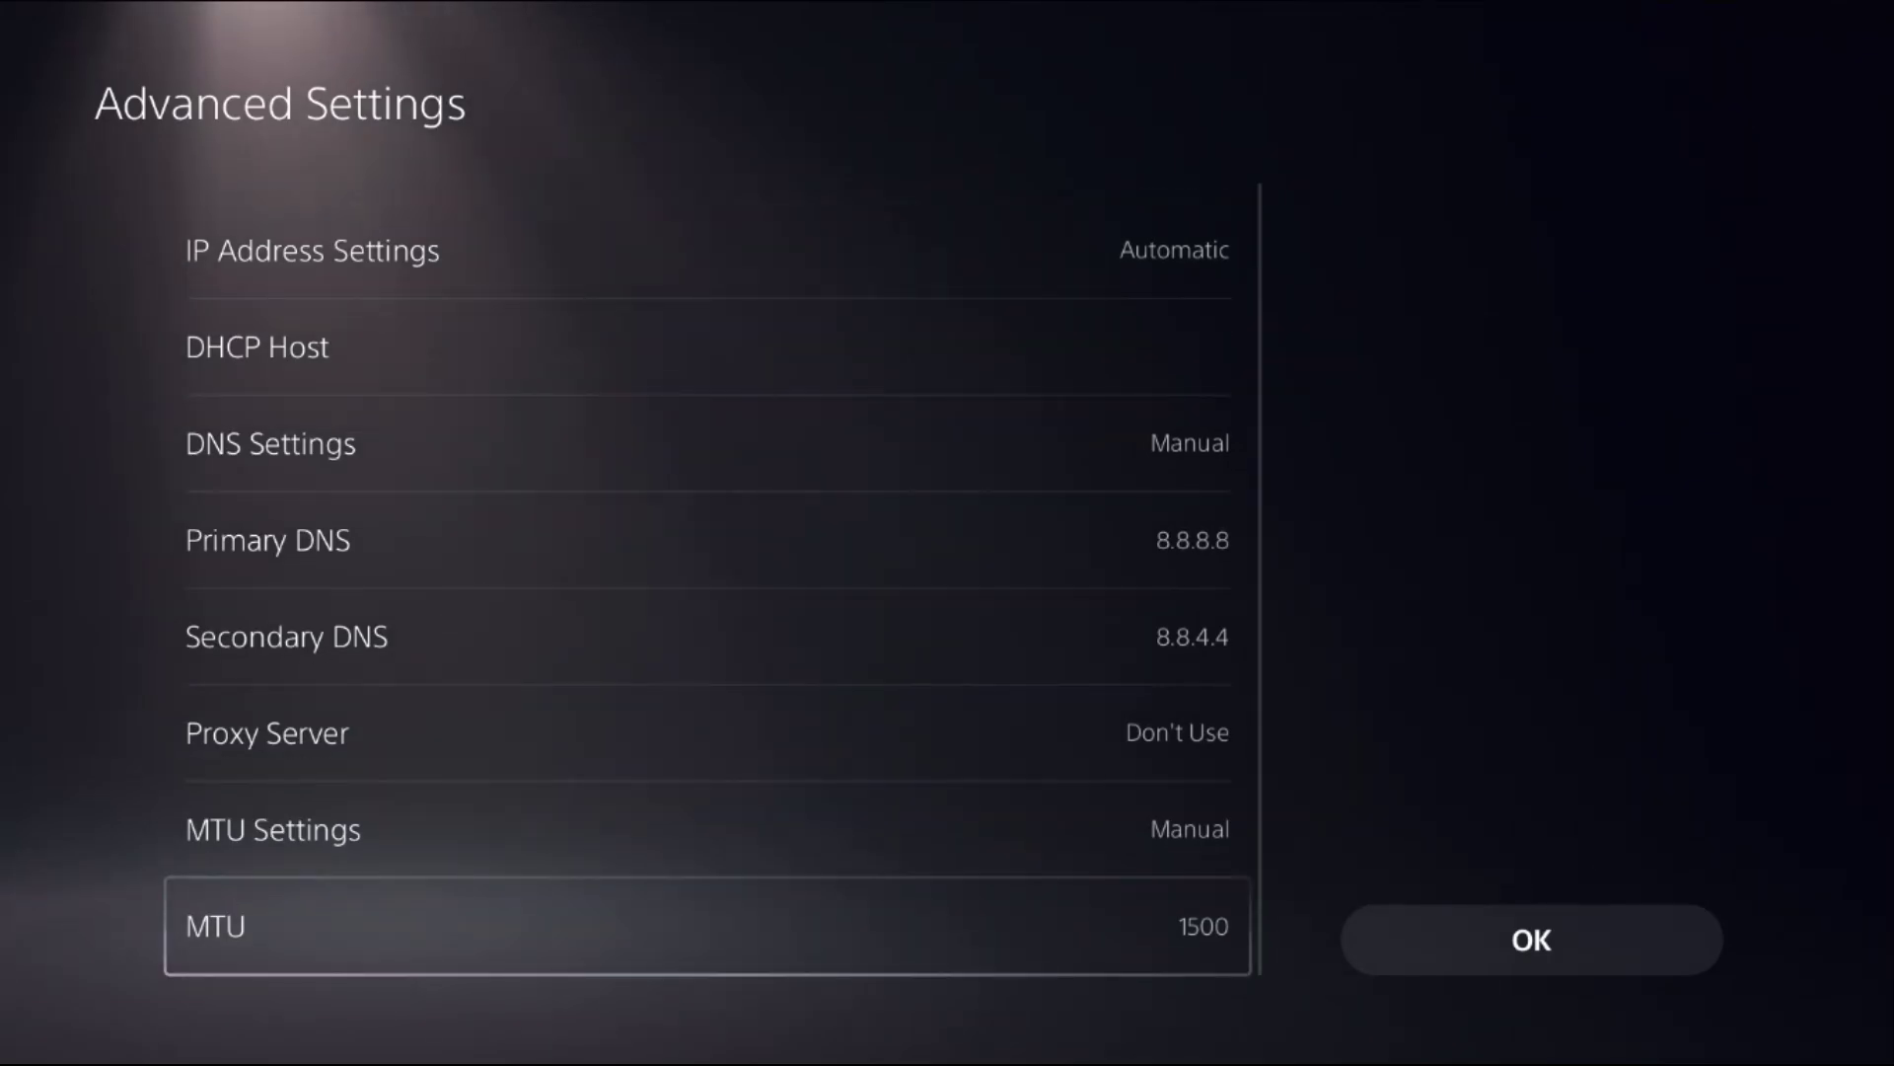
Step: Replace the MTU value 1500 with 1472 and save the advanced settings
key("Return")
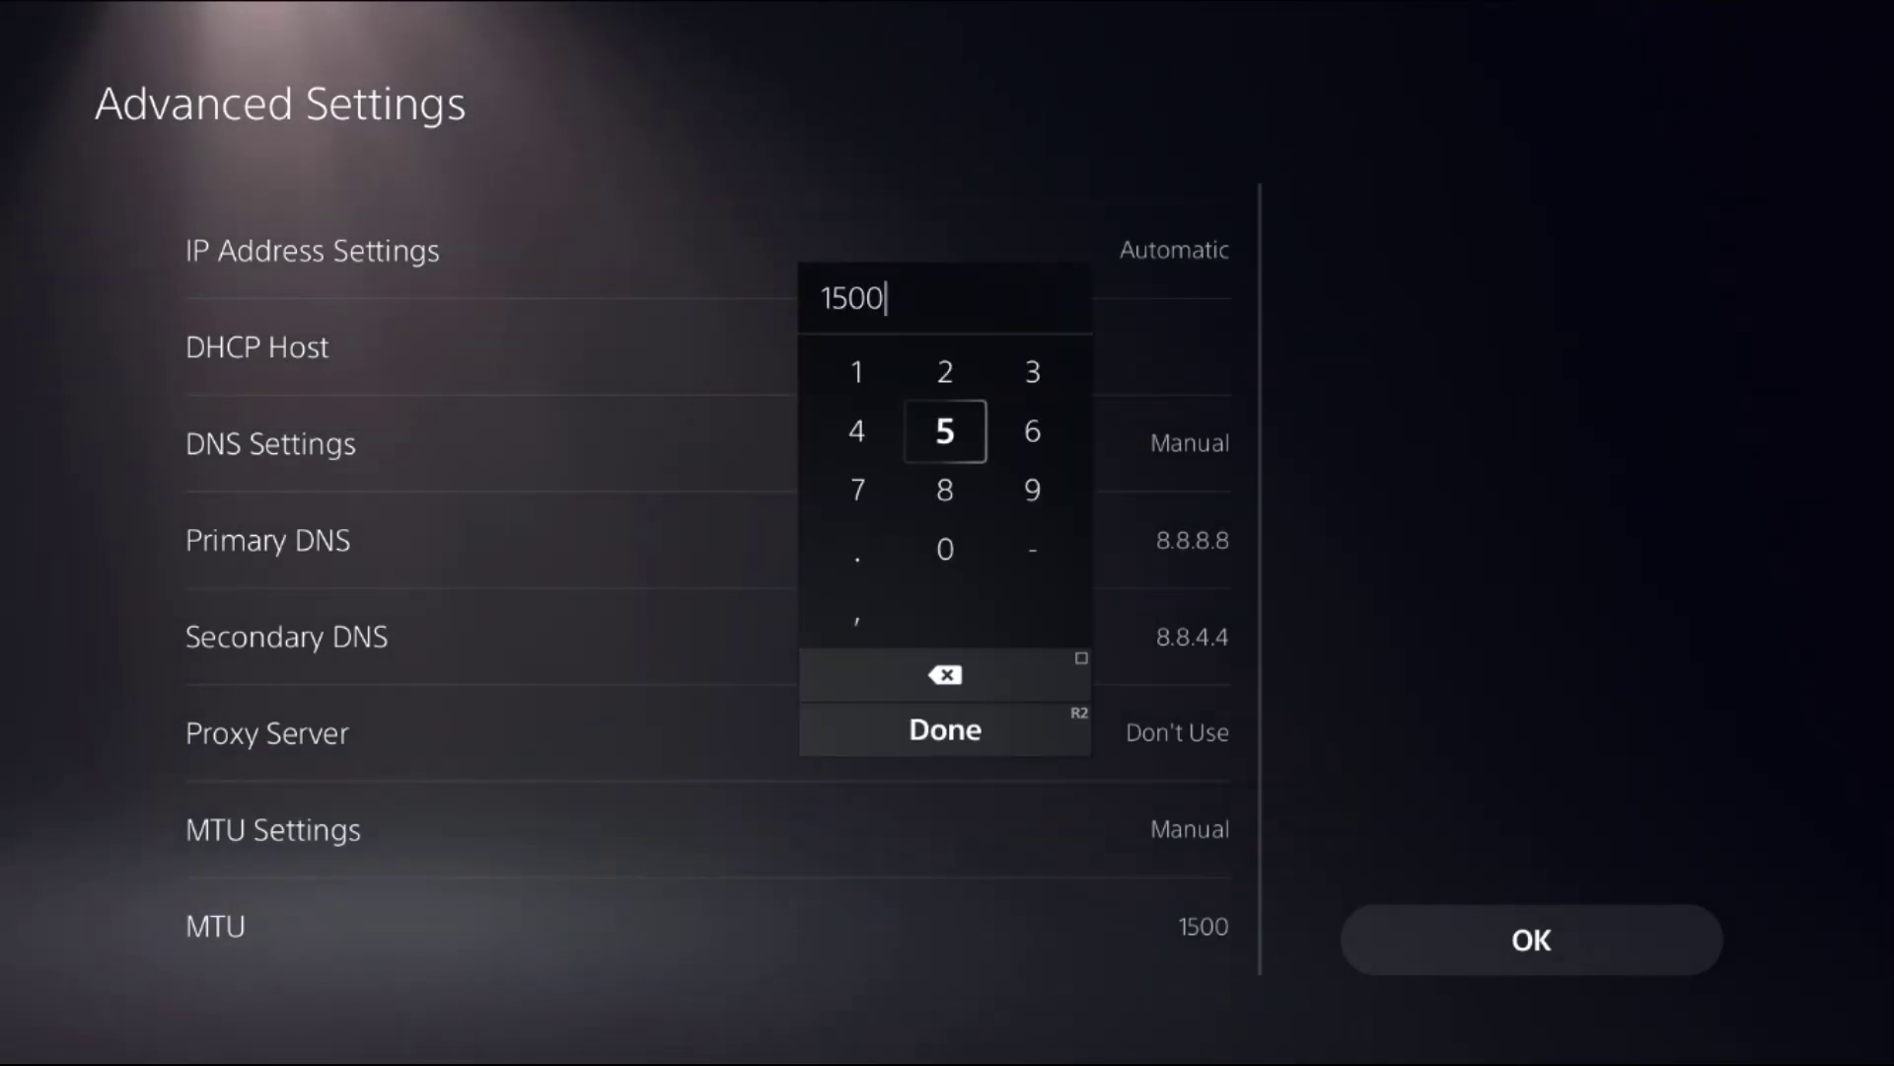
key("Down")
key("Down")
key("BackSpace")
key("BackSpace")
key("BackSpace")
key("BackSpace")
key("Up")
key("Up")
type("1")
key("Down")
type("4")
key("Down")
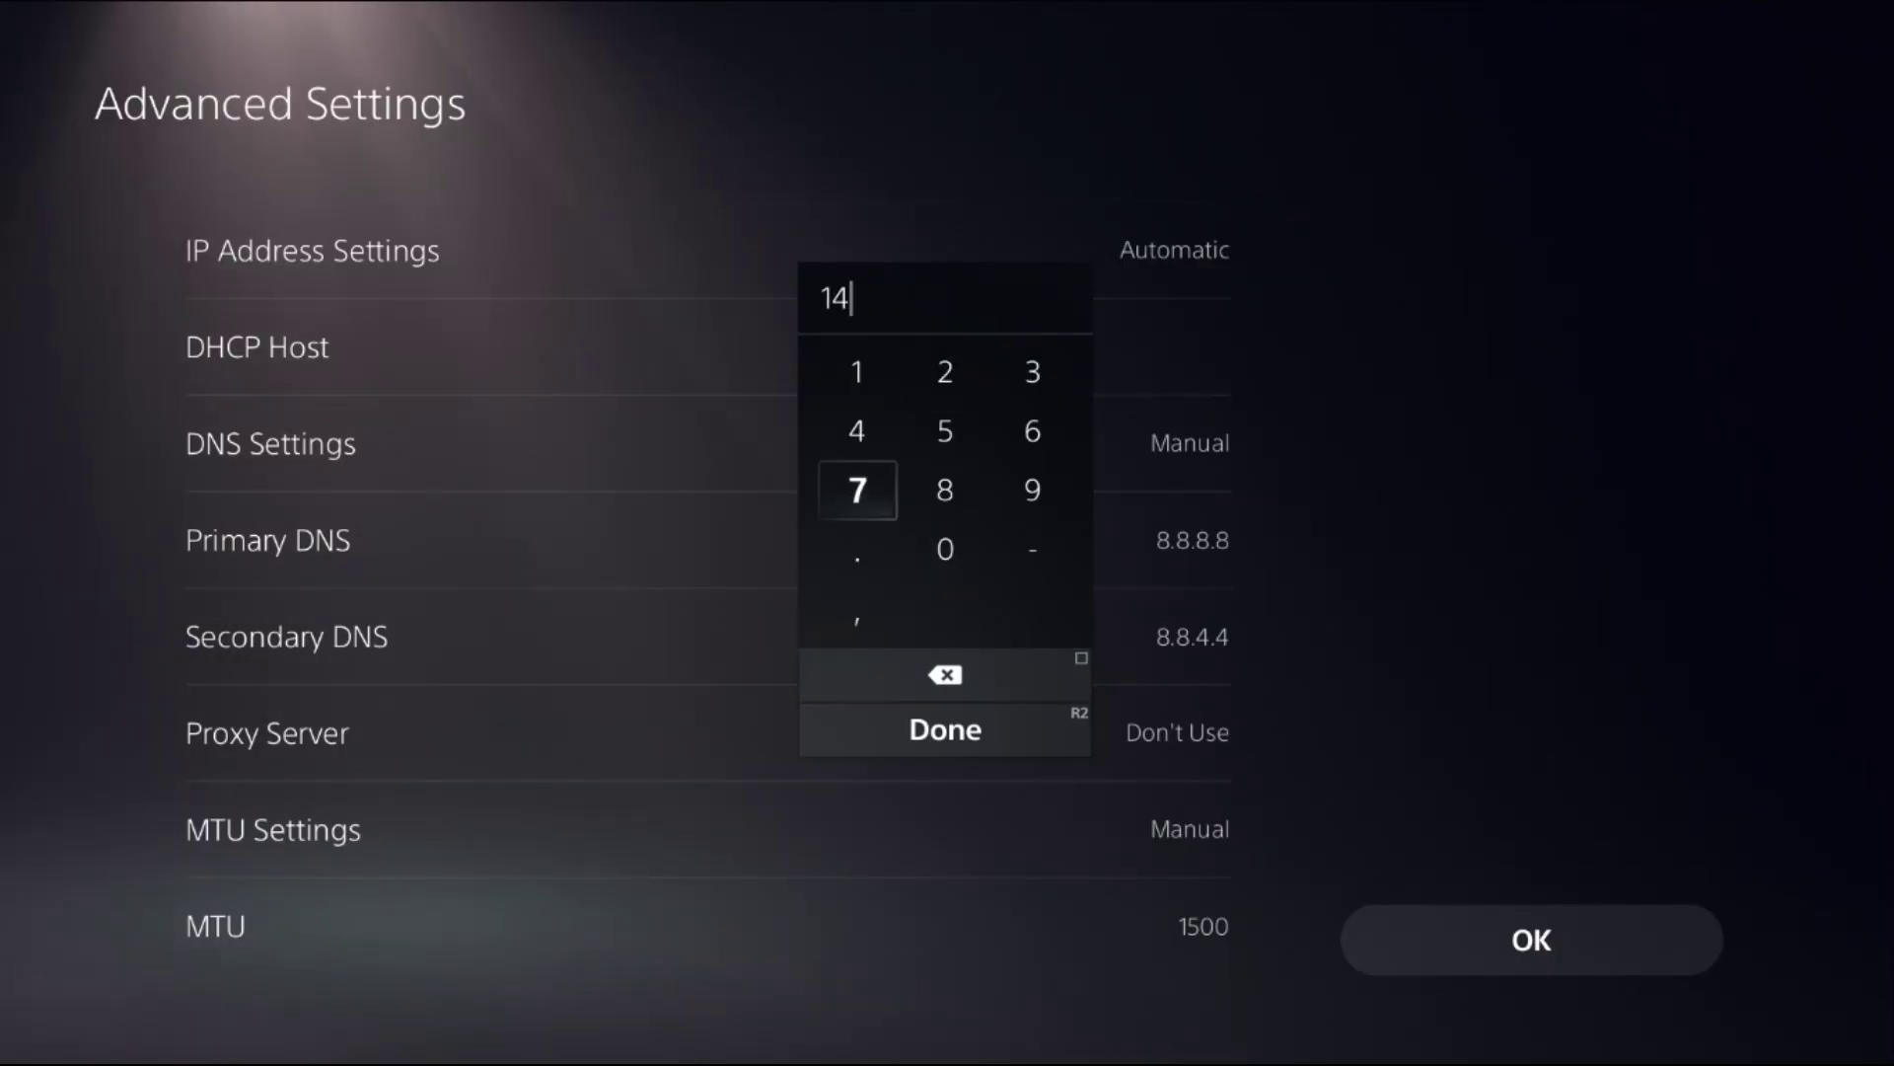
type("7")
key("Up")
key("Right")
type("2")
key("Down")
key("Down")
key("Down")
key("Down")
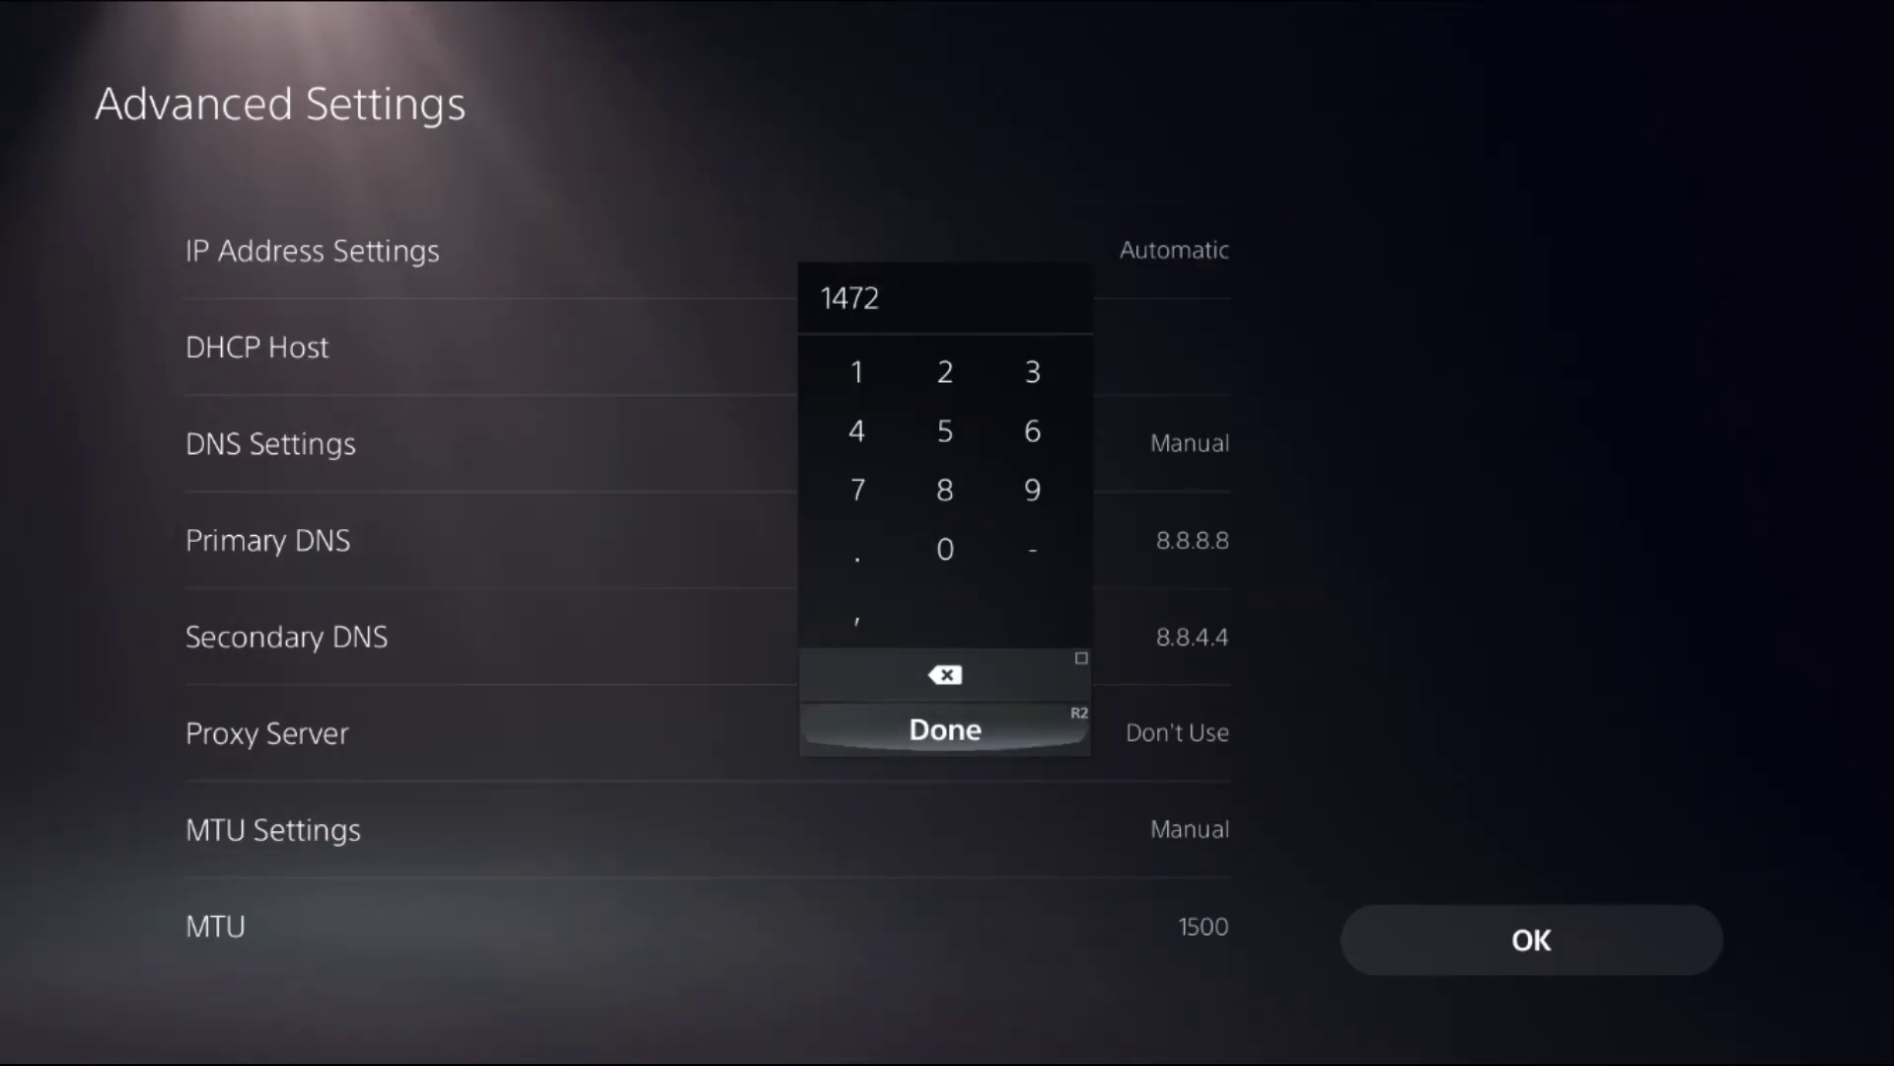
key("Return")
key("Right")
key("Return")
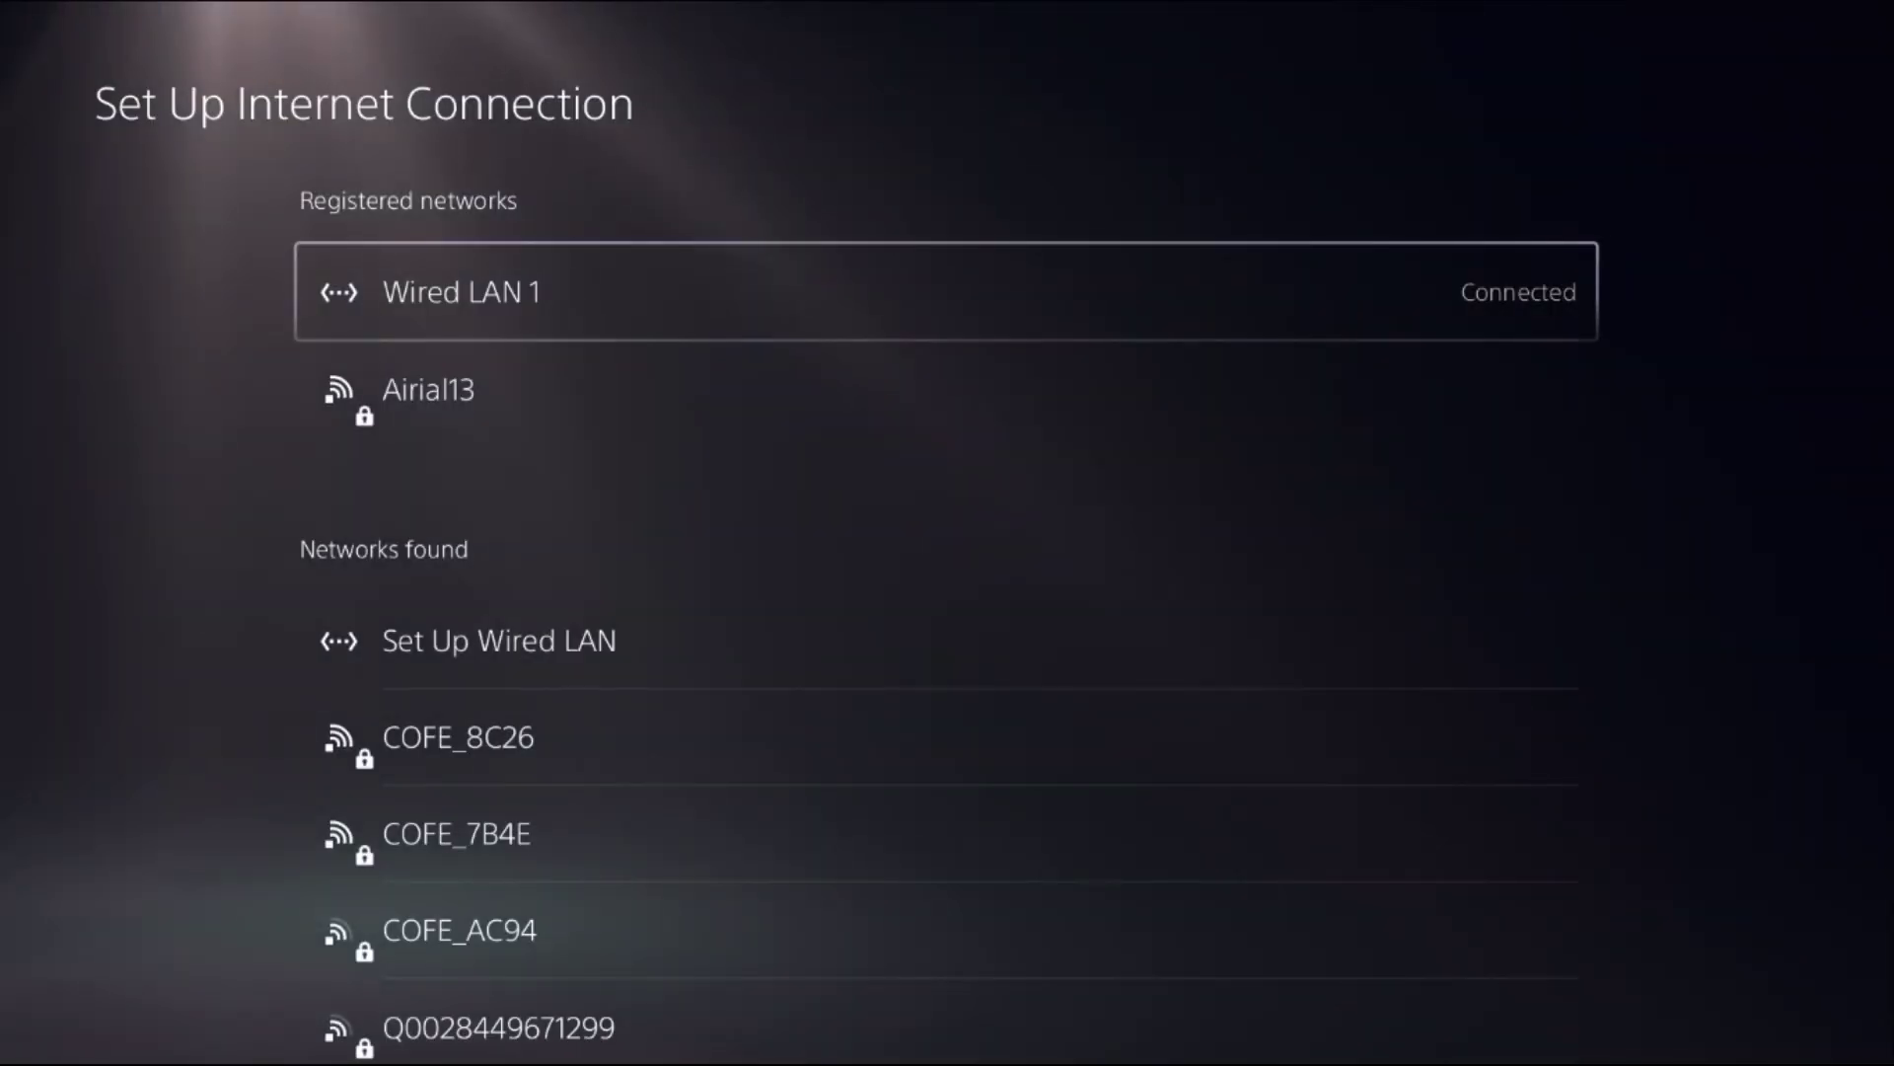
Step: Return to the Network page and bring up the control center
key("Escape")
key("Left")
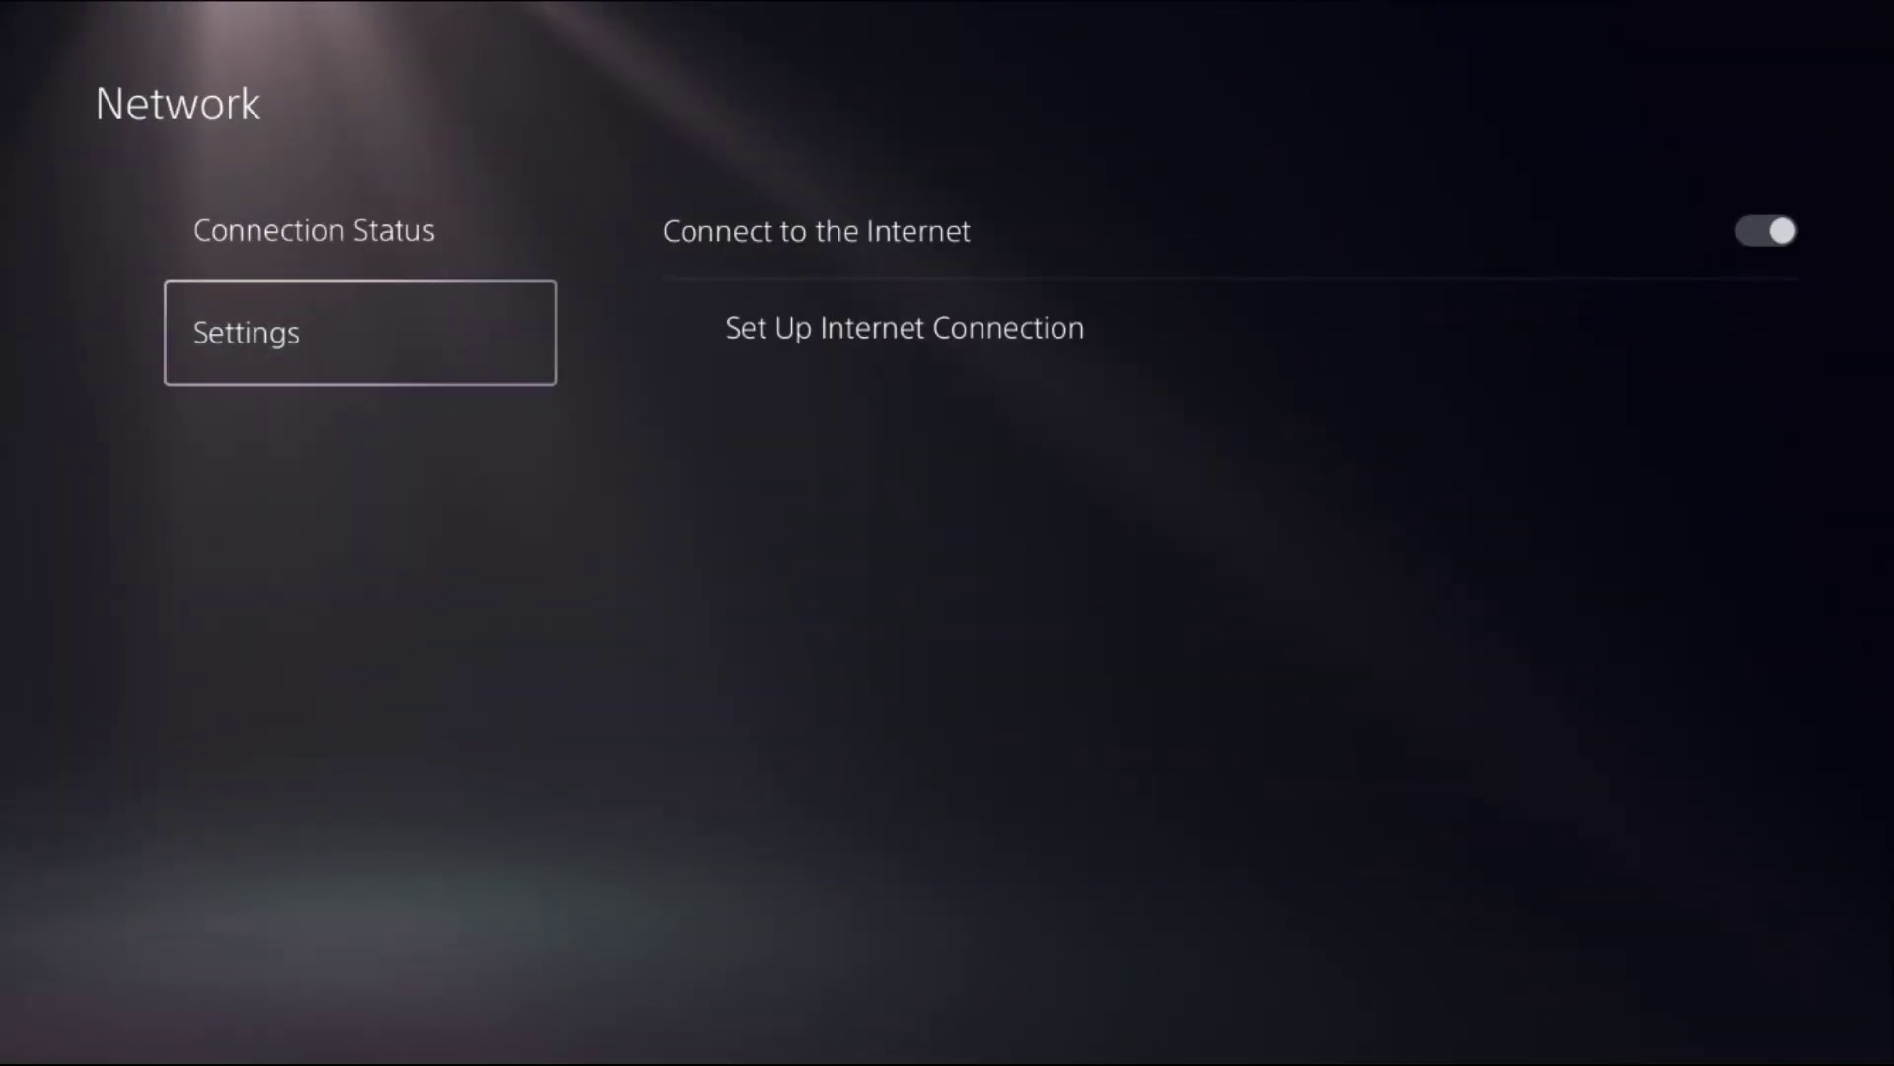
key("super")
key("Down")
Step: Choose Restart PS5 from the control center's power options
key("Return")
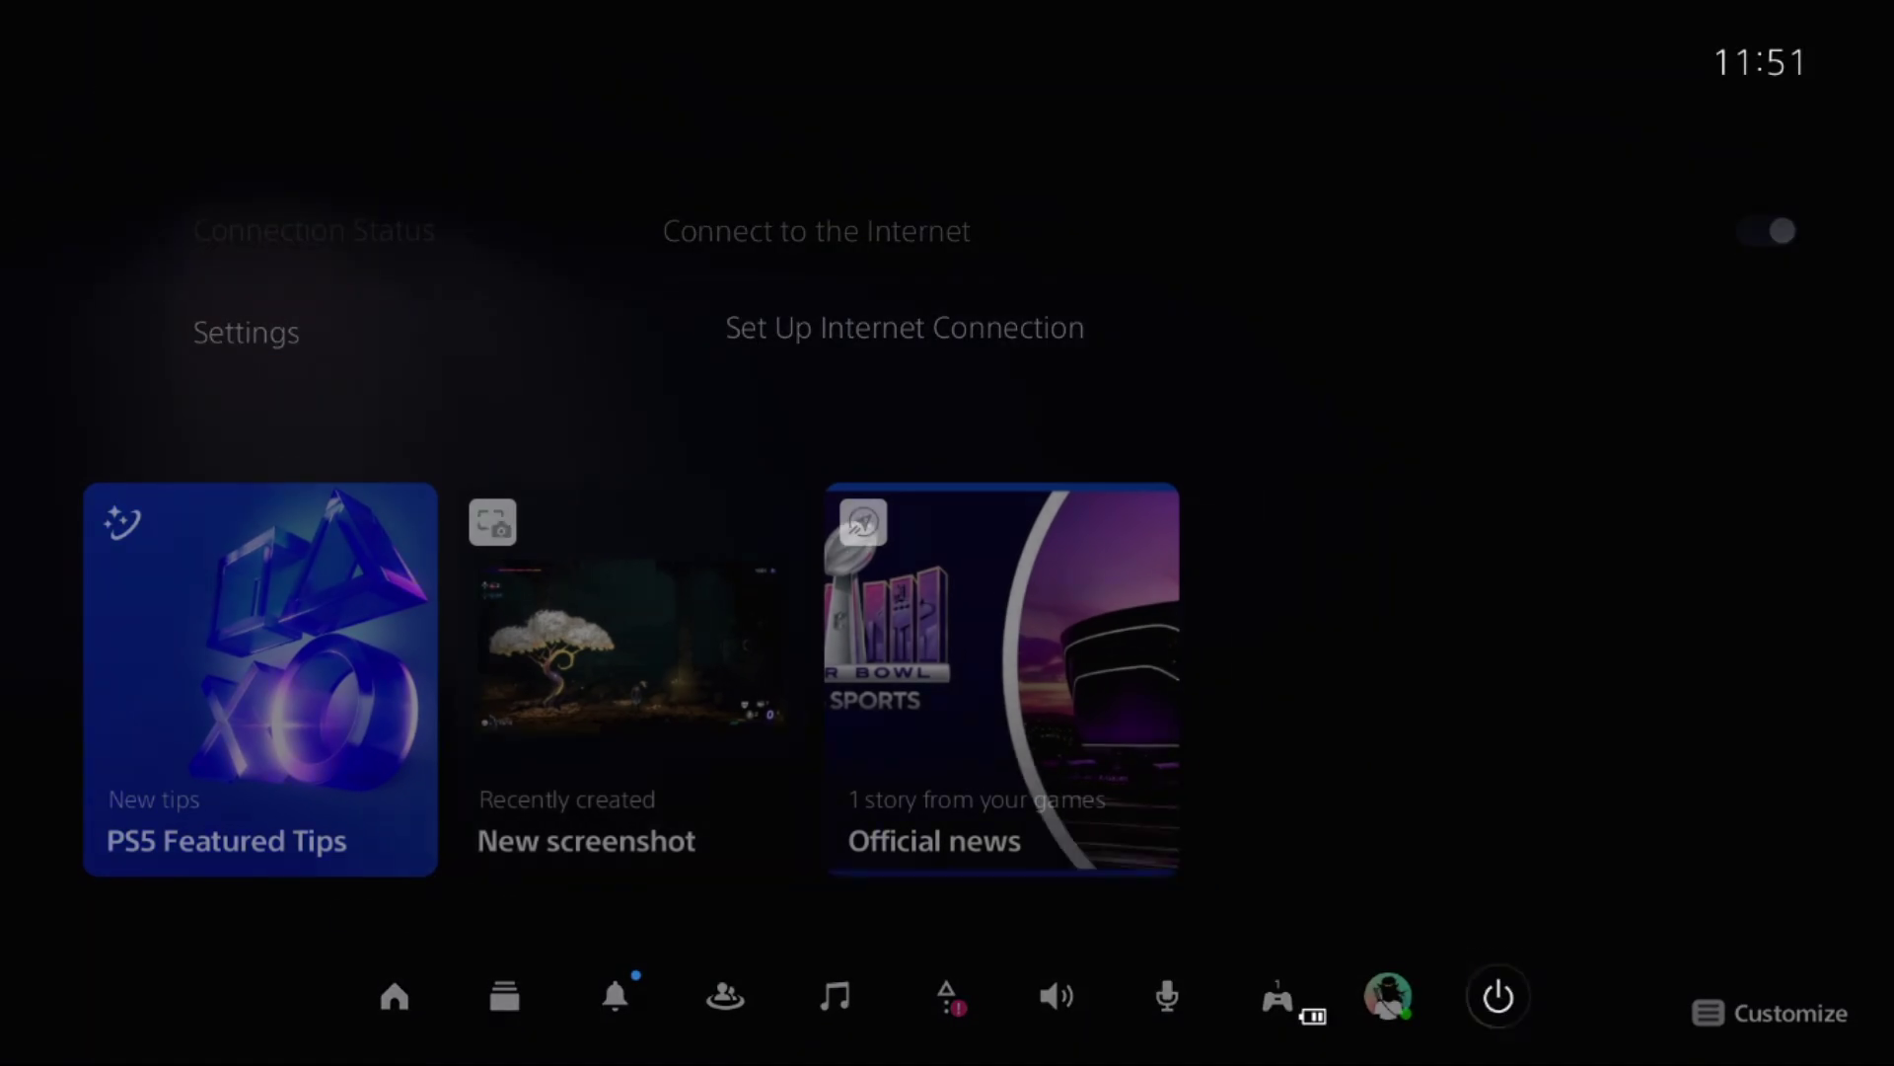
key("Down")
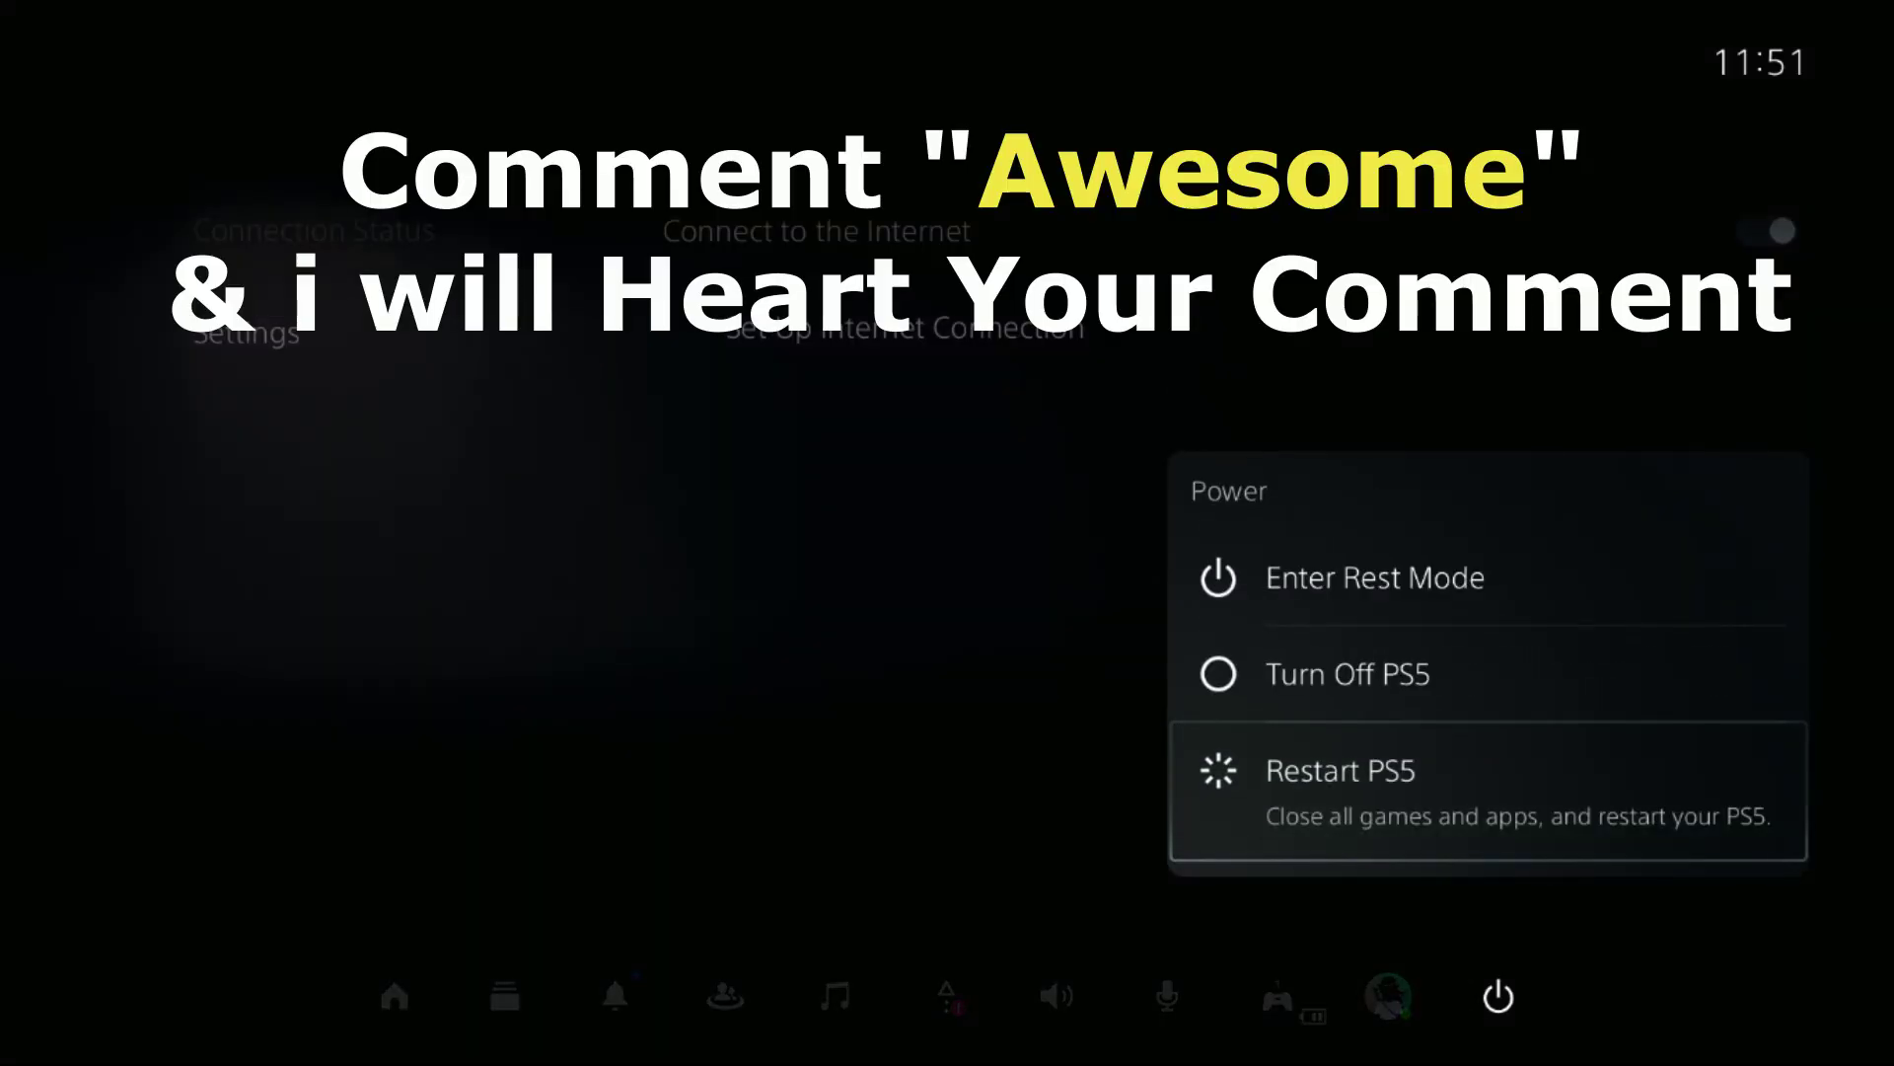